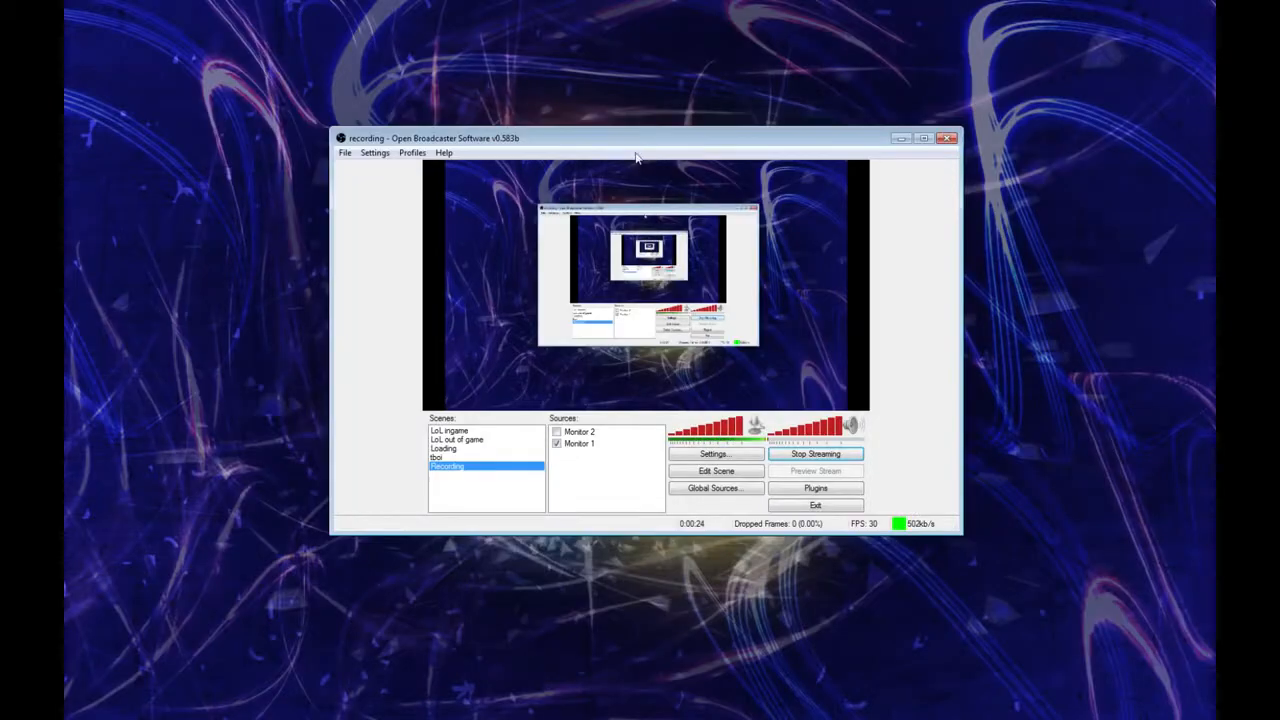
Step: Examine how a scene is added and which source types are available, without adding anything
{"action": "left_click_drag", "start_coordinate": [634, 152], "coordinate": [531, 108]}
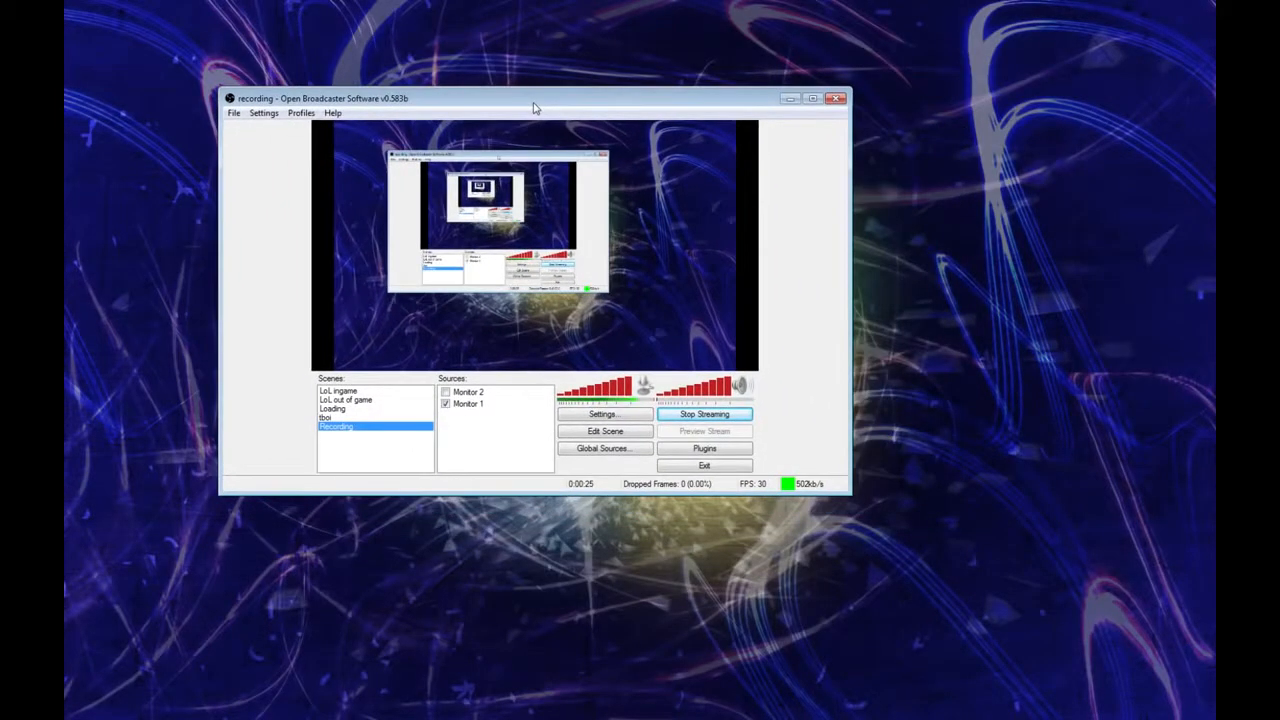
{"action": "right_click", "coordinate": [360, 449]}
{"action": "left_click", "coordinate": [385, 458]}
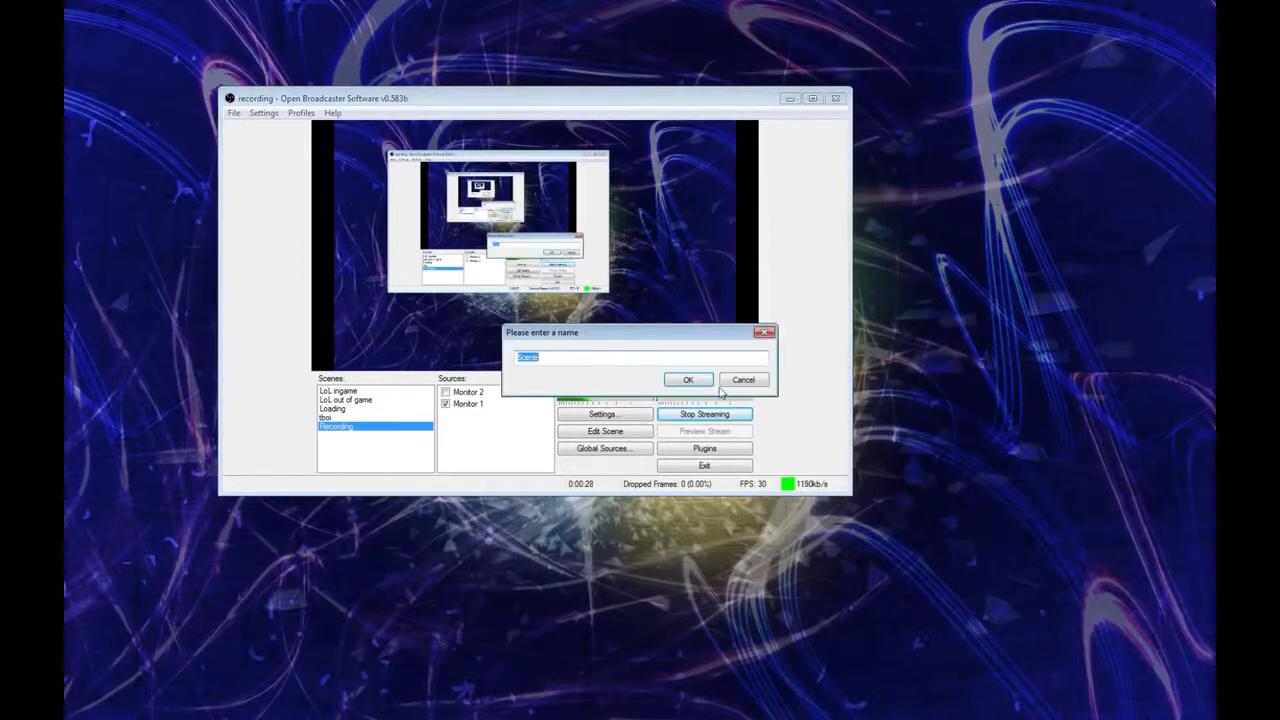
{"action": "left_click", "coordinate": [725, 386]}
{"action": "right_click", "coordinate": [497, 437]}
{"action": "mouse_move", "coordinate": [528, 442]}
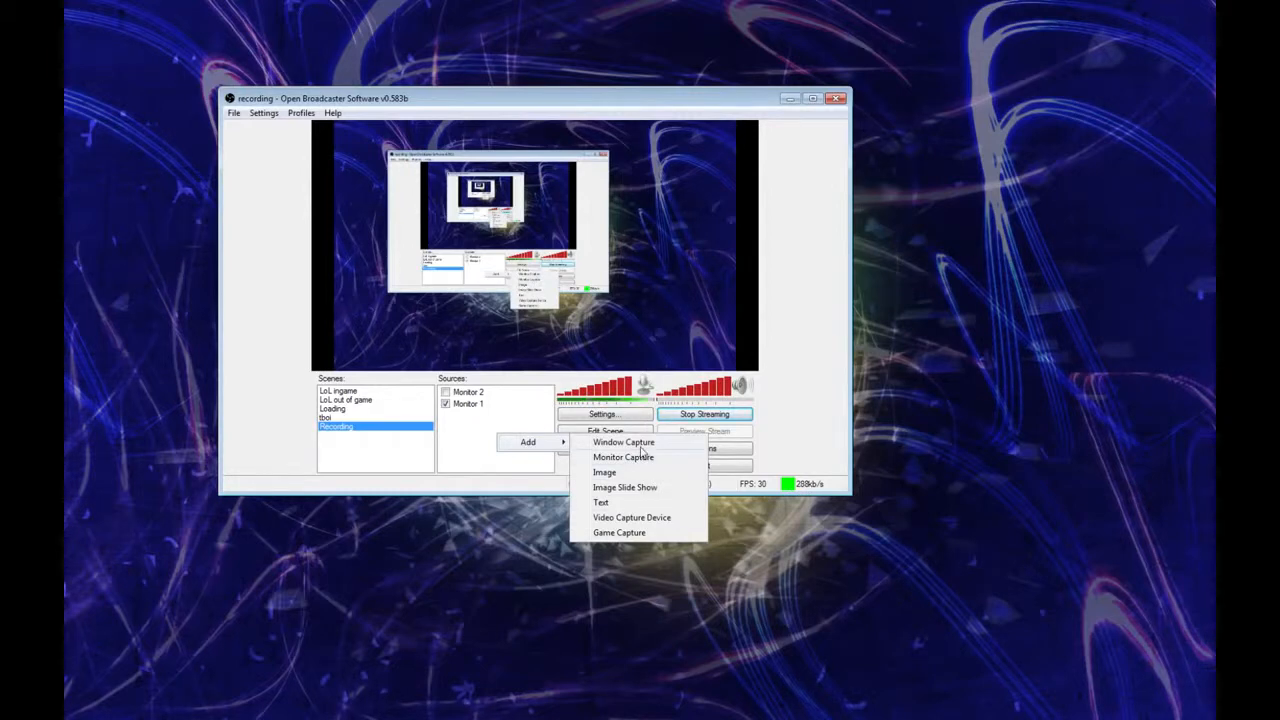
{"action": "left_click", "coordinate": [475, 448]}
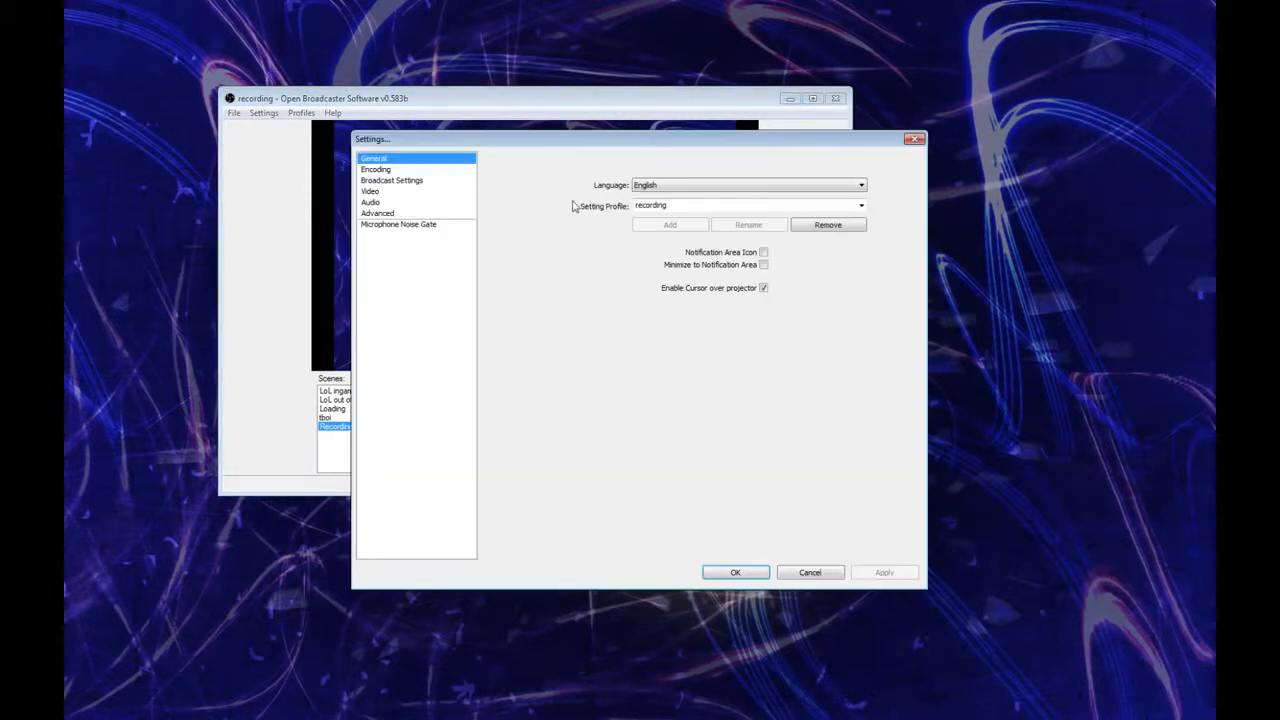
Step: Open the settings and add a new setting profile named Livestream 1, starting from the Untitled profile
{"action": "left_click", "coordinate": [605, 414]}
{"action": "left_click_drag", "start_coordinate": [563, 137], "coordinate": [602, 80]}
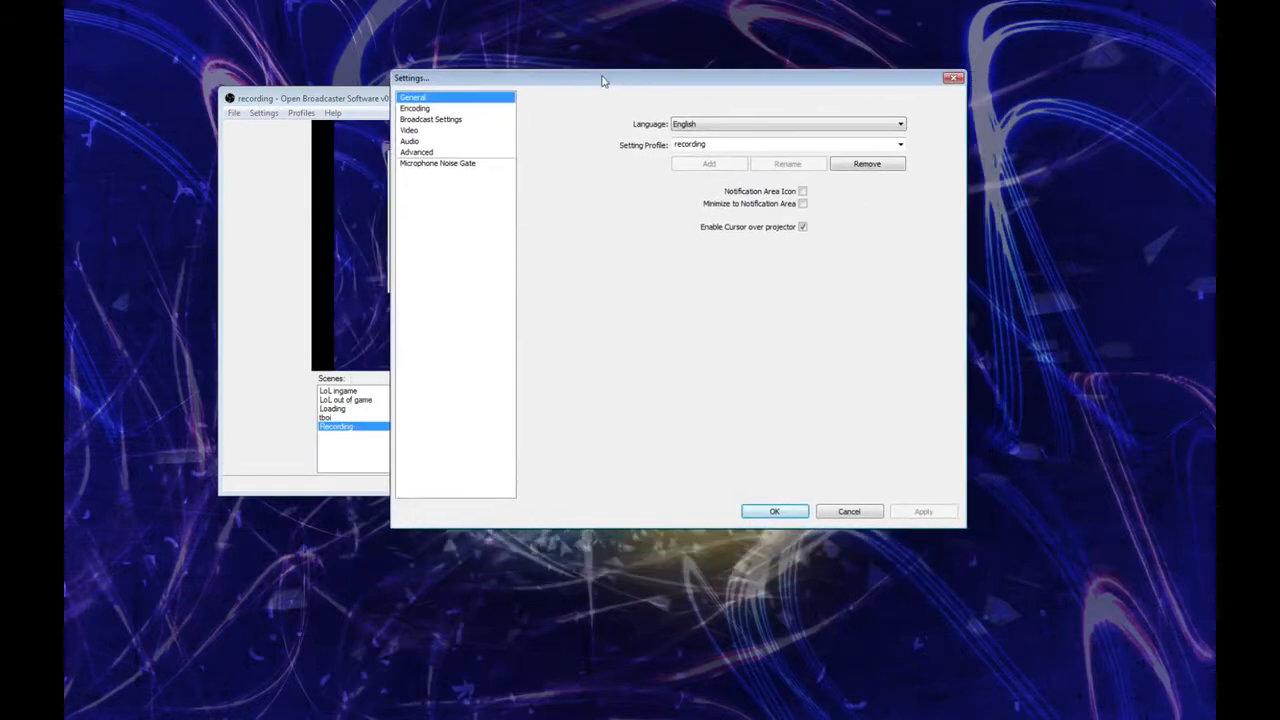
{"action": "left_click", "coordinate": [900, 145]}
{"action": "left_click", "coordinate": [720, 210]}
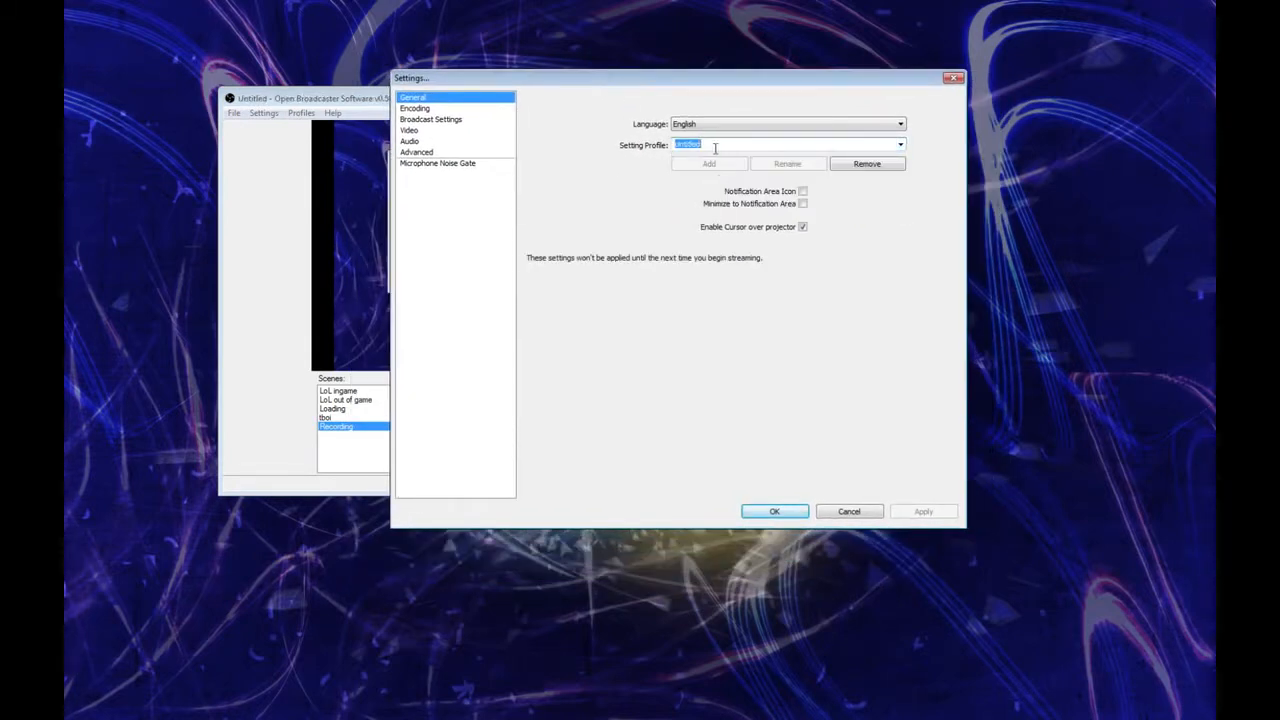
{"action": "type", "text": "Lives"}
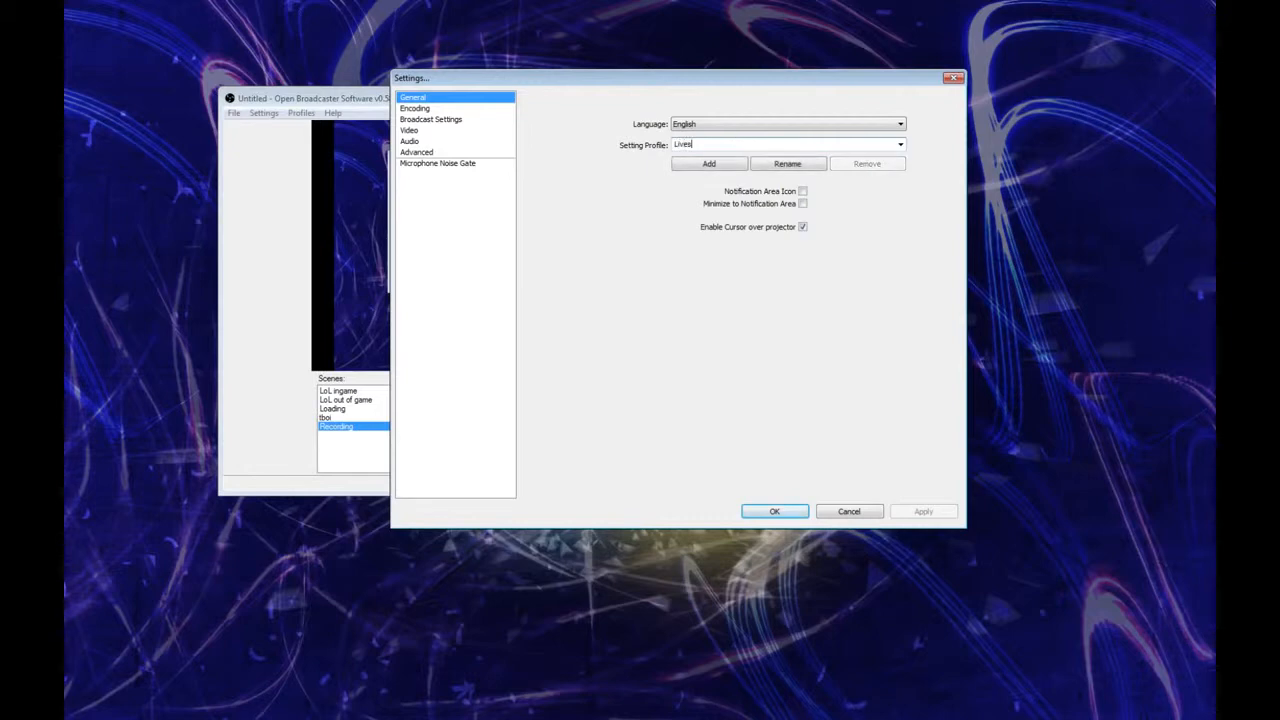
{"action": "type", "text": "tream"}
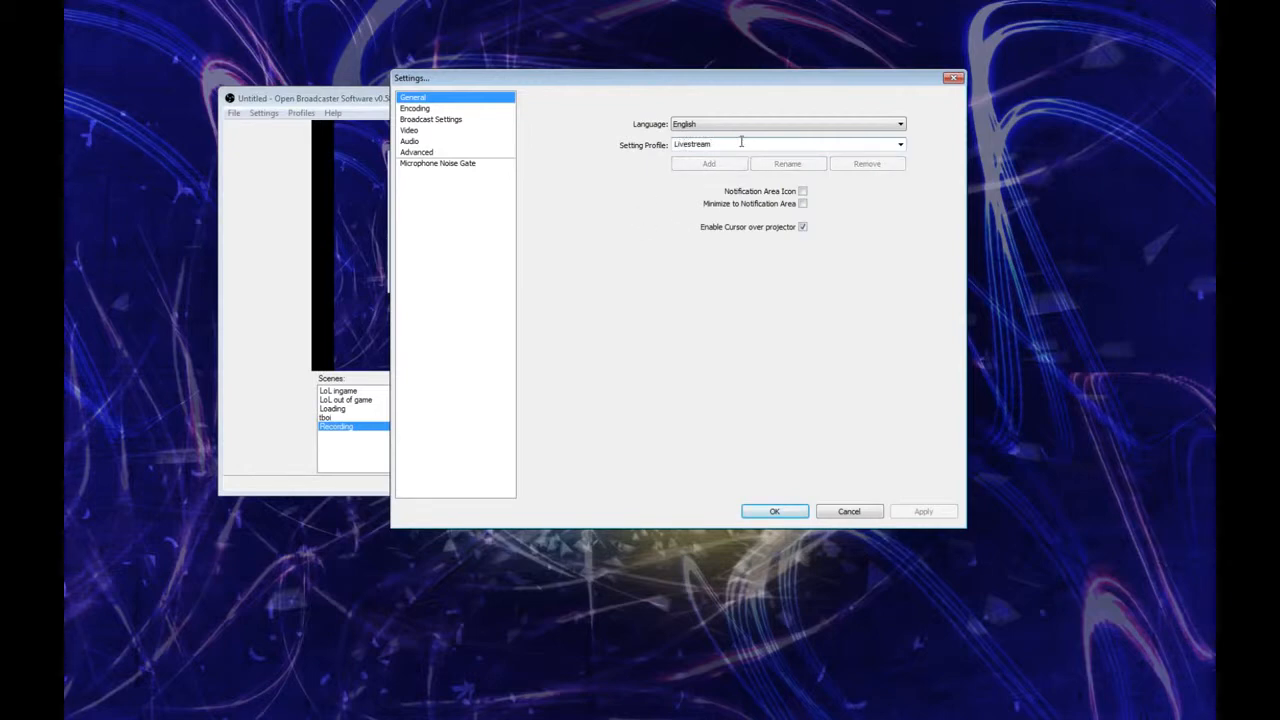
{"action": "left_click_drag", "start_coordinate": [742, 142], "coordinate": [678, 136]}
{"action": "left_click", "coordinate": [718, 139]}
{"action": "type", "text": "1"}
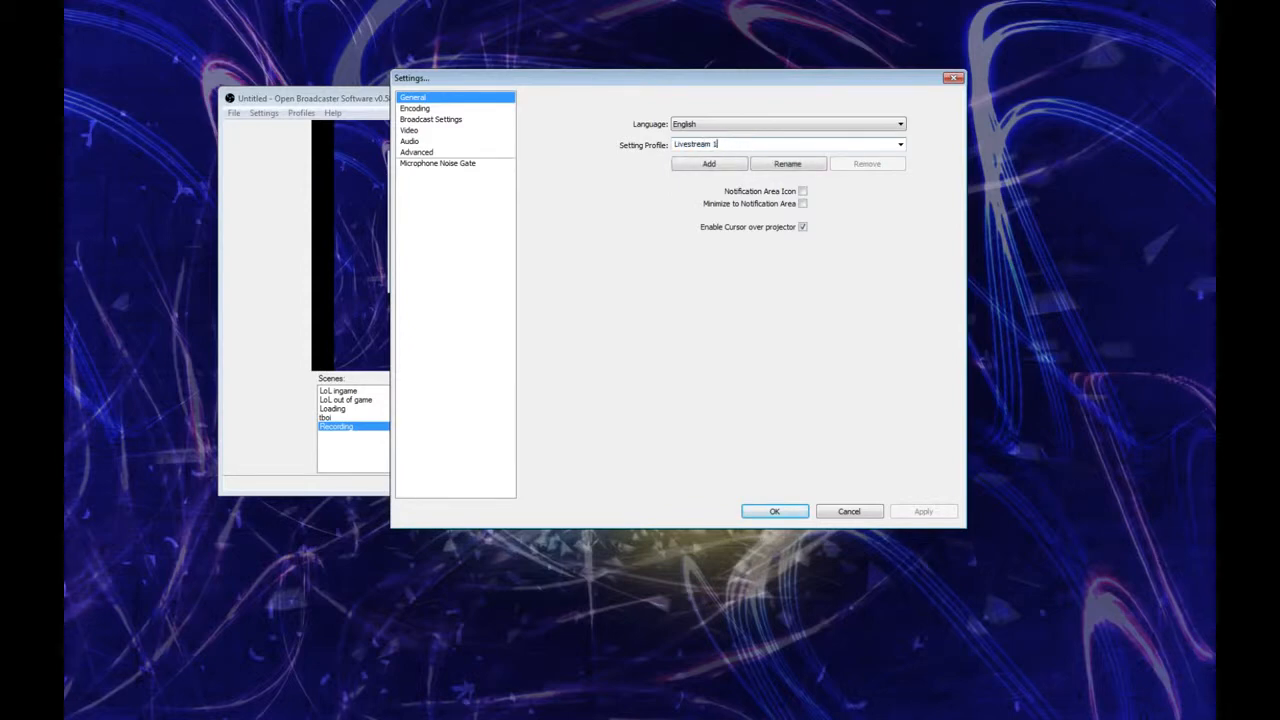
{"action": "left_click", "coordinate": [727, 165]}
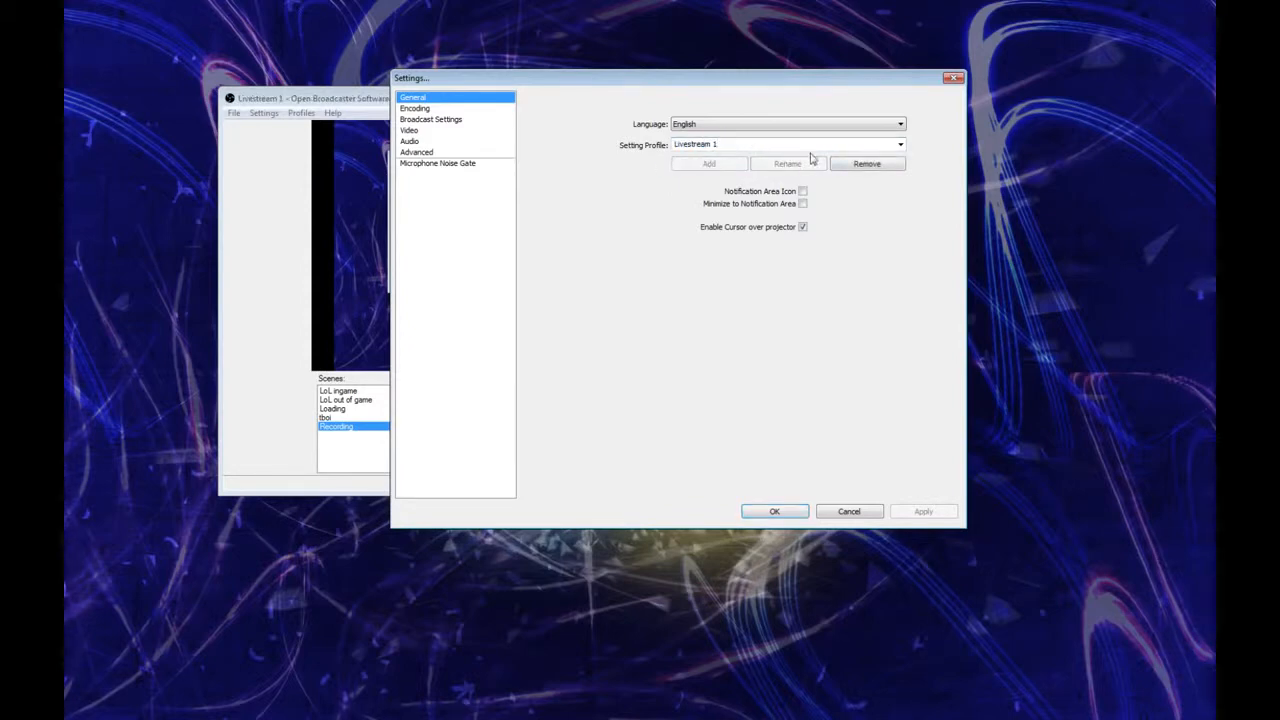
Step: Compare the encoding settings of the Livestream 1 profile with those of the recording profile
{"action": "left_click", "coordinate": [443, 109]}
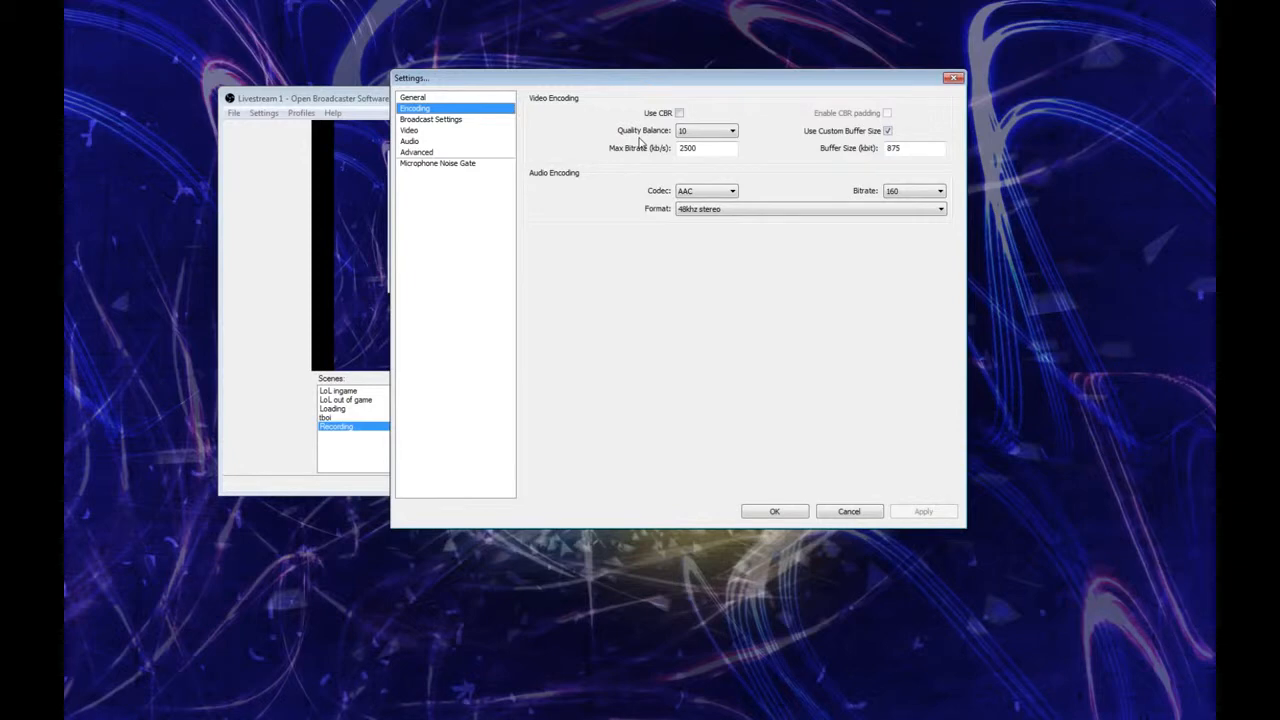
{"action": "left_click", "coordinate": [462, 98]}
{"action": "left_click", "coordinate": [900, 144]}
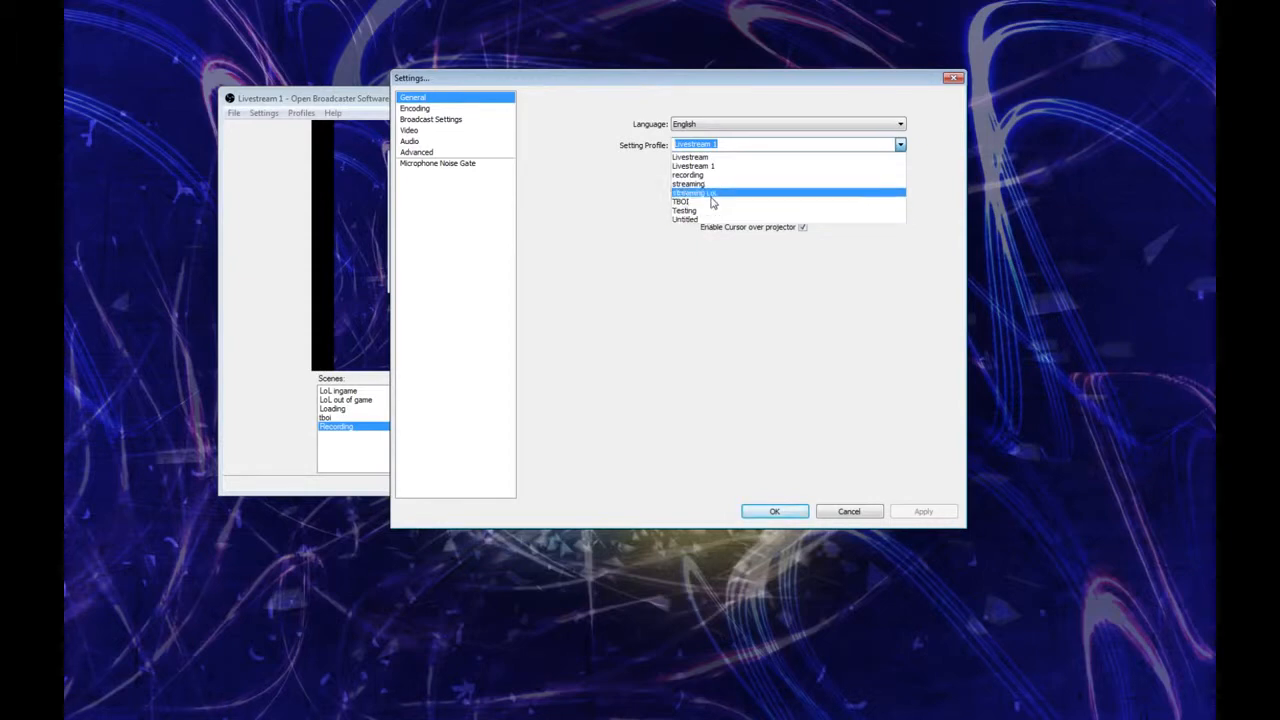
{"action": "left_click", "coordinate": [688, 175]}
{"action": "left_click", "coordinate": [450, 109]}
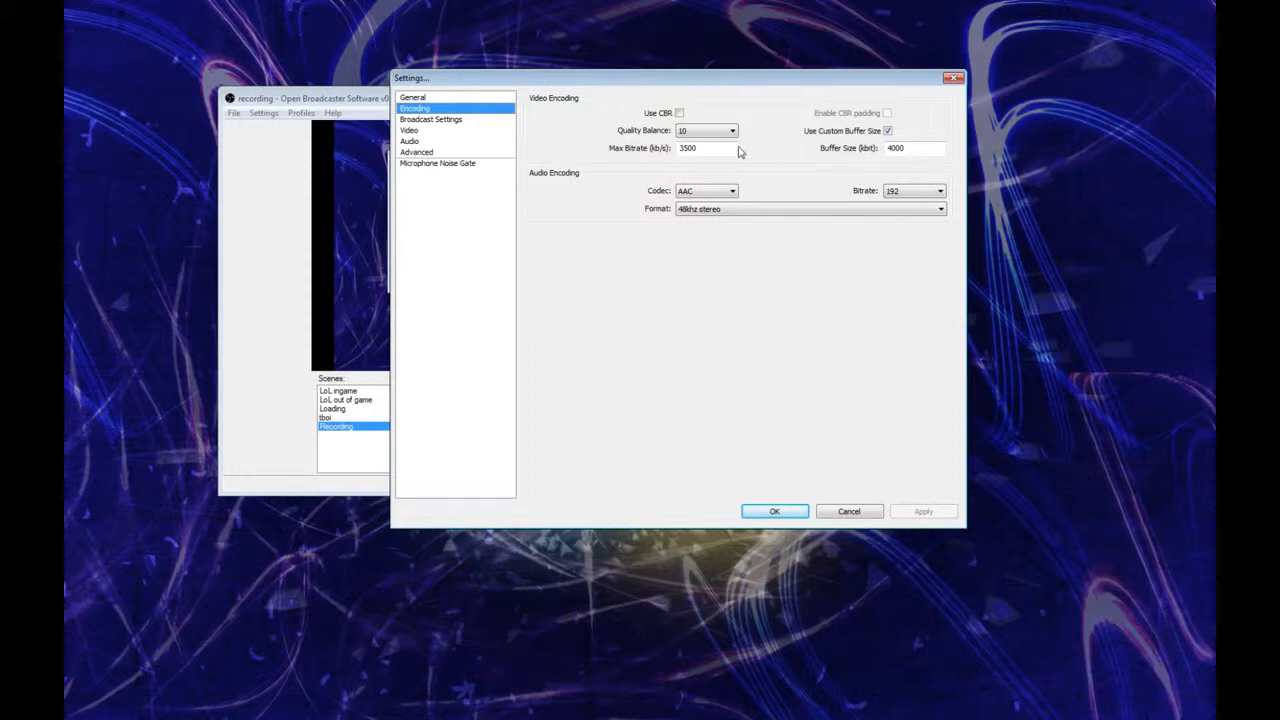
Step: Switch the setting profile to streaming LoL and open its encoding settings
{"action": "left_click", "coordinate": [425, 97]}
{"action": "left_click", "coordinate": [900, 145]}
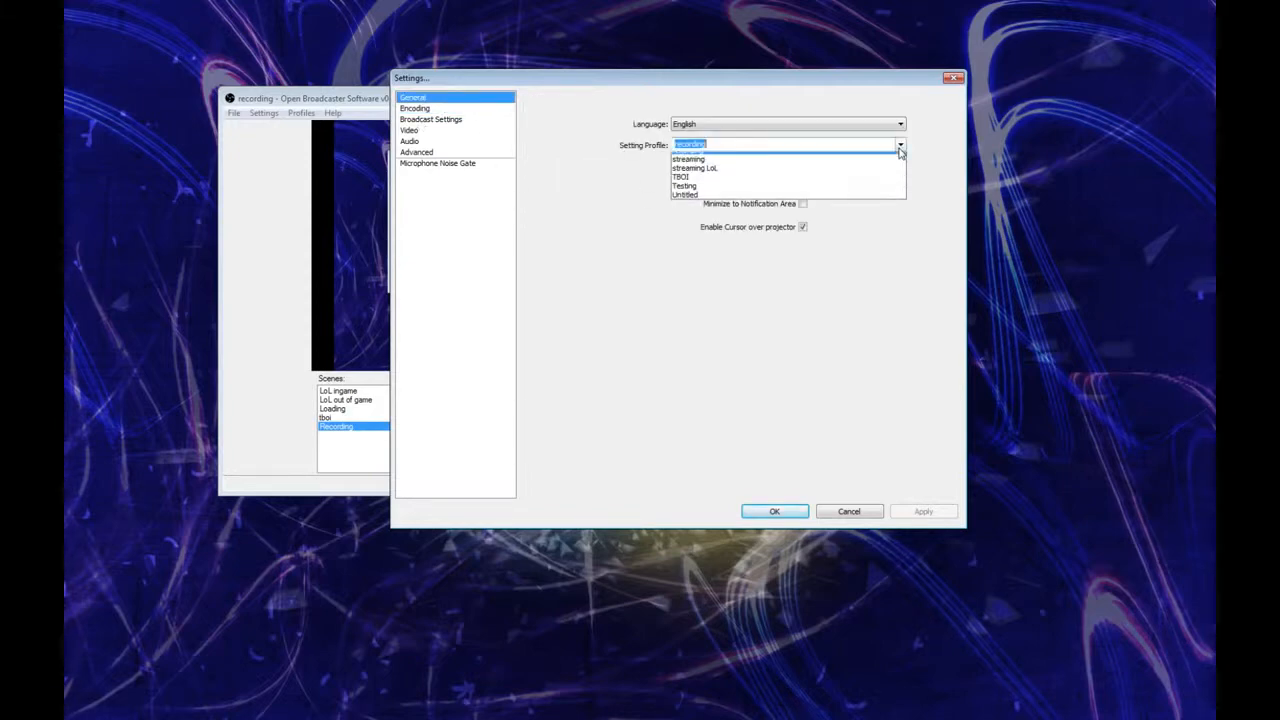
{"action": "left_click", "coordinate": [736, 194]}
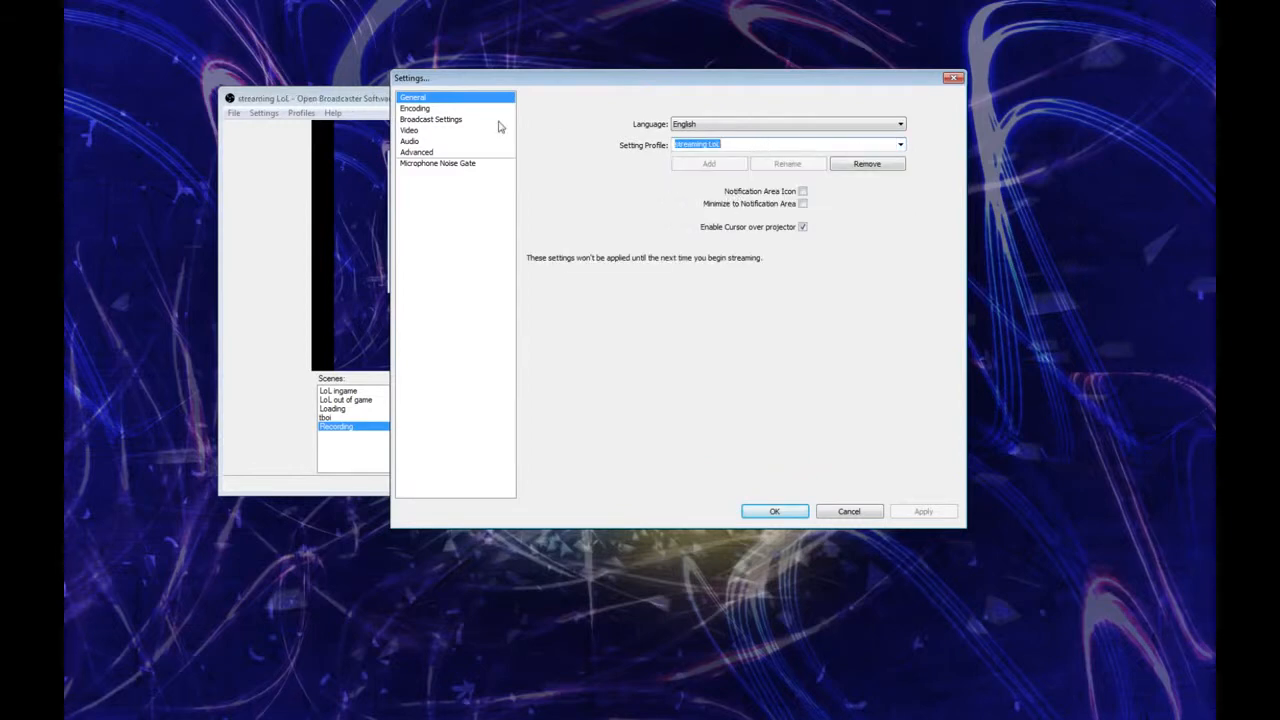
{"action": "left_click", "coordinate": [457, 112]}
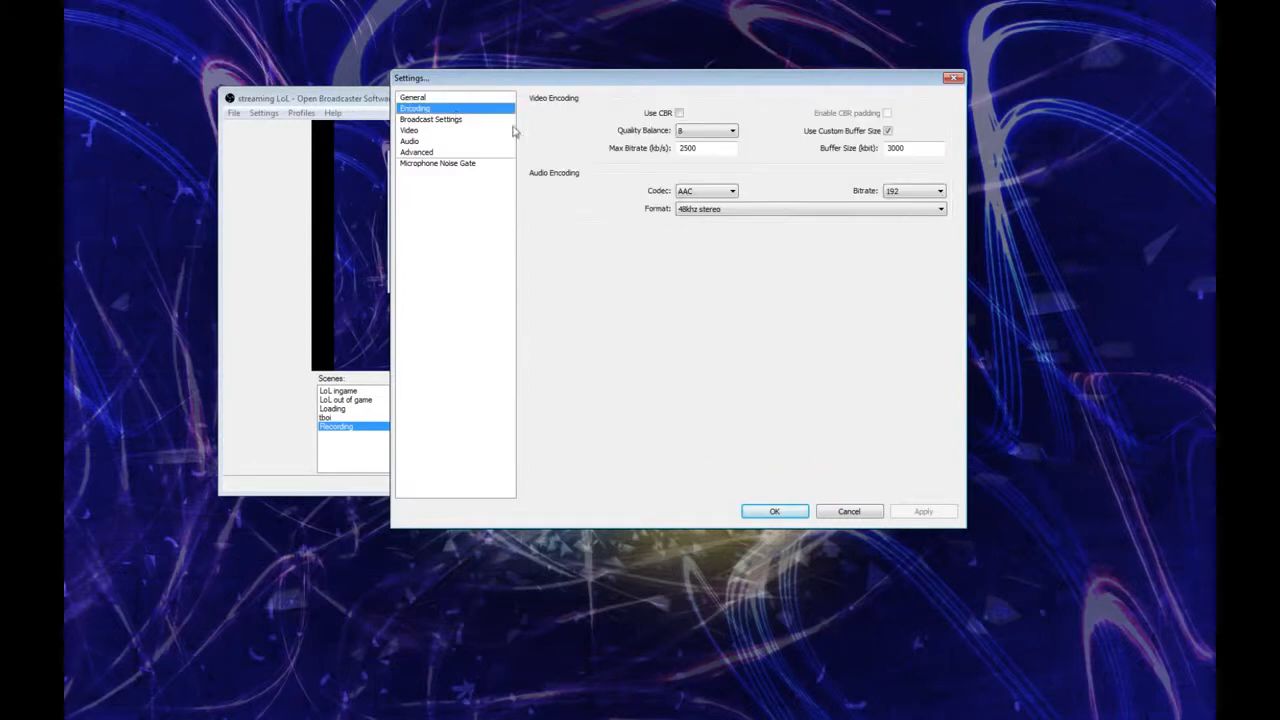
Step: Examine the max bitrate, buffer size, audio bitrate, codec and format options in the encoding settings
{"action": "double_click", "coordinate": [706, 148]}
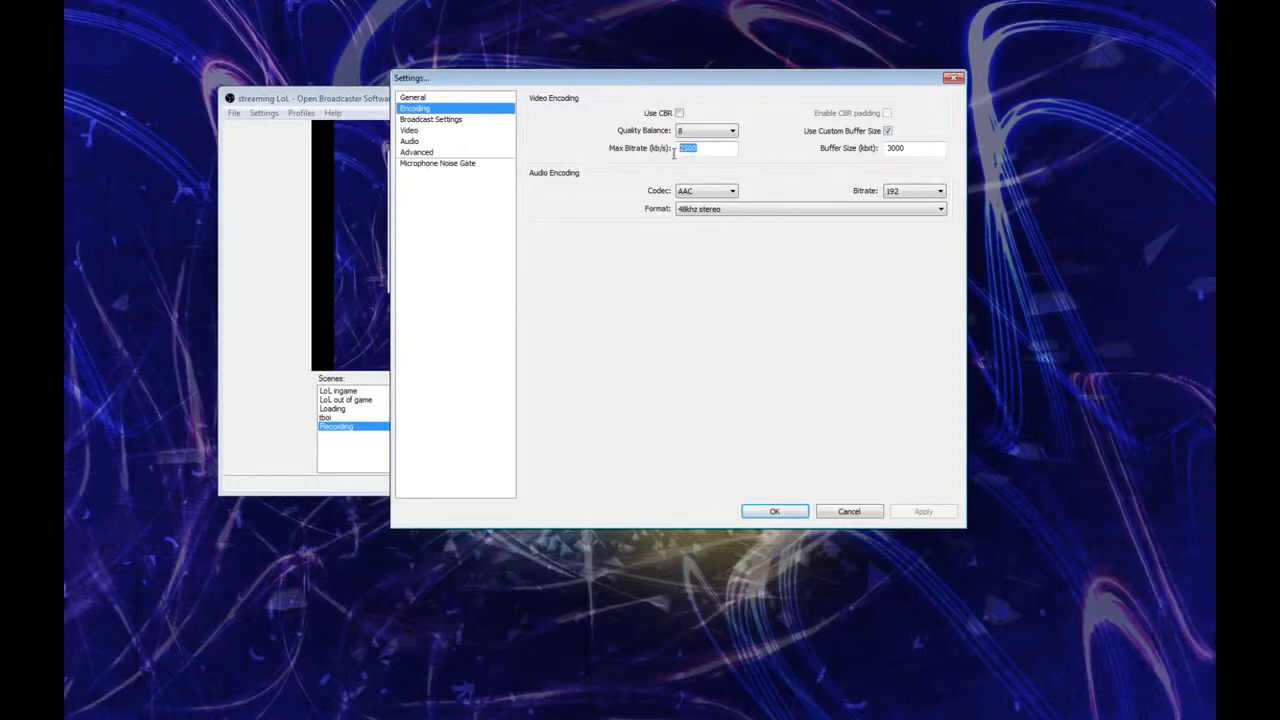
{"action": "double_click", "coordinate": [937, 151]}
{"action": "left_click", "coordinate": [915, 153]}
{"action": "left_click_drag", "start_coordinate": [913, 146], "coordinate": [853, 147]}
{"action": "left_click", "coordinate": [915, 150]}
{"action": "left_click", "coordinate": [906, 191]}
{"action": "left_click", "coordinate": [910, 195]}
{"action": "left_click", "coordinate": [700, 192]}
{"action": "left_click", "coordinate": [700, 192]}
{"action": "left_click", "coordinate": [810, 210]}
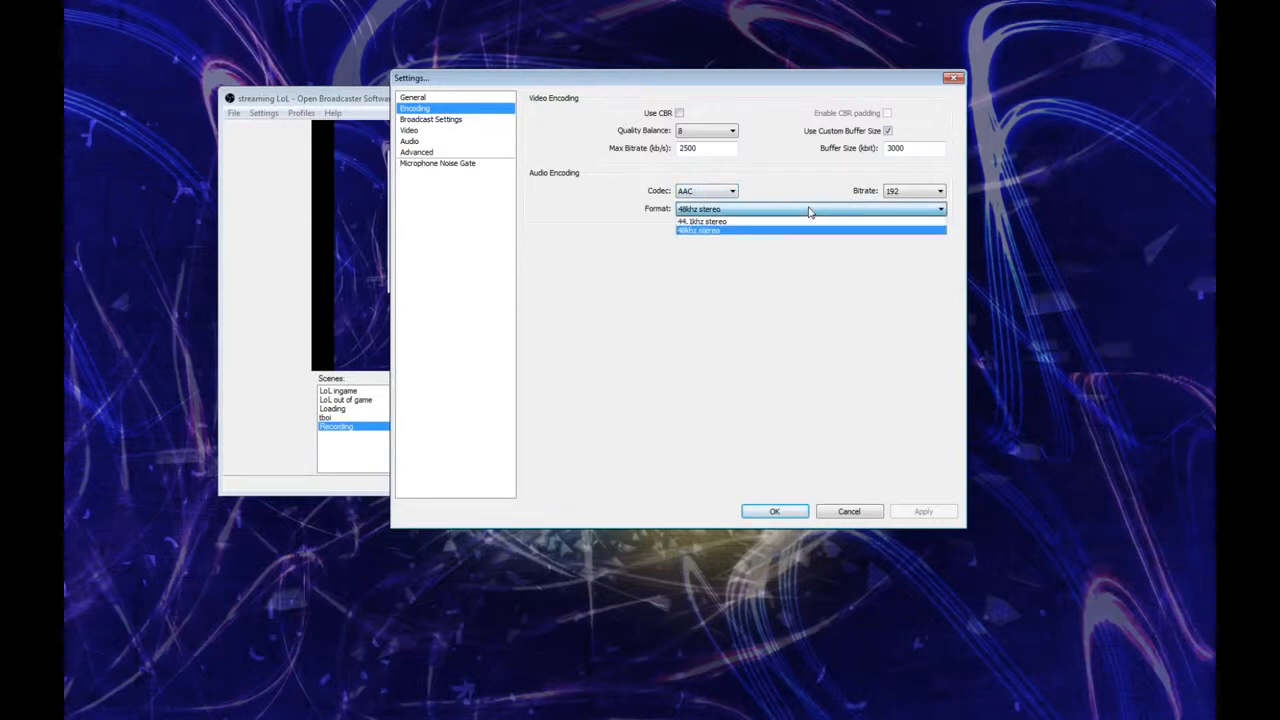
{"action": "left_click", "coordinate": [770, 207]}
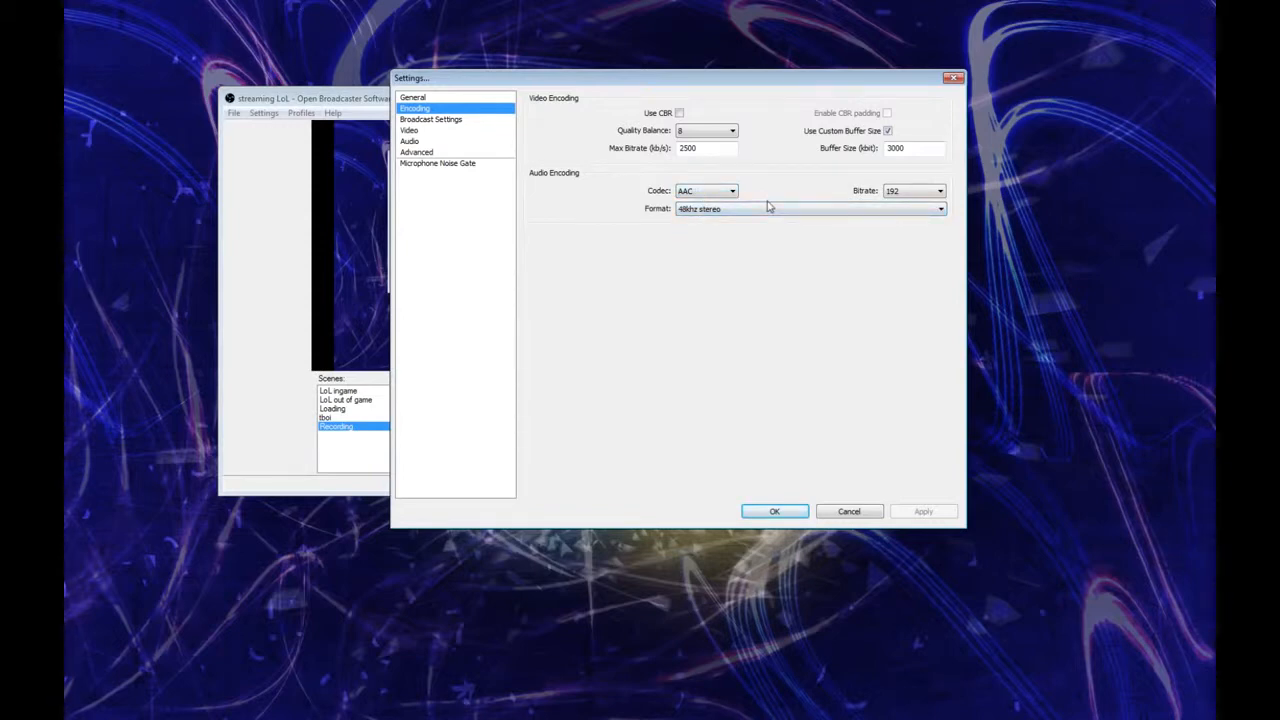
Step: Locate the stream key field in the broadcast settings and close the settings with their values accepted
{"action": "left_click", "coordinate": [466, 120]}
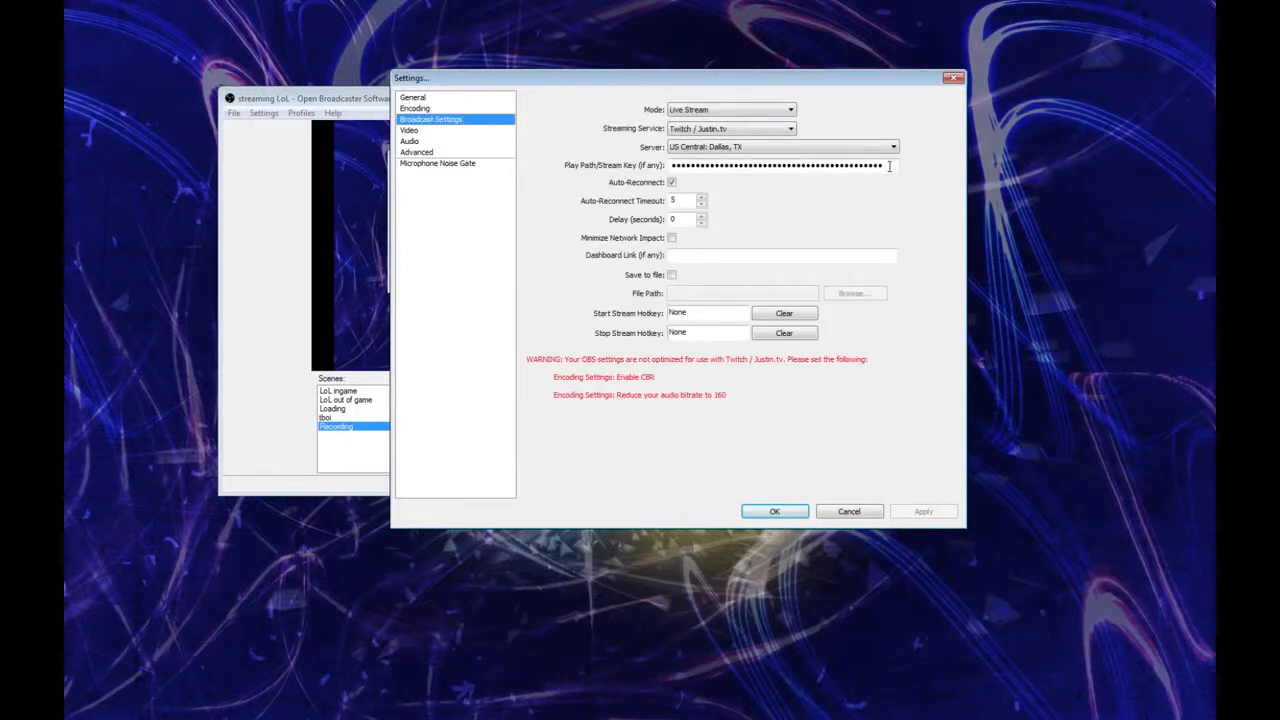
{"action": "left_click_drag", "start_coordinate": [890, 166], "coordinate": [652, 155]}
{"action": "left_click_drag", "start_coordinate": [704, 79], "coordinate": [907, 75]}
{"action": "left_click", "coordinate": [977, 509]}
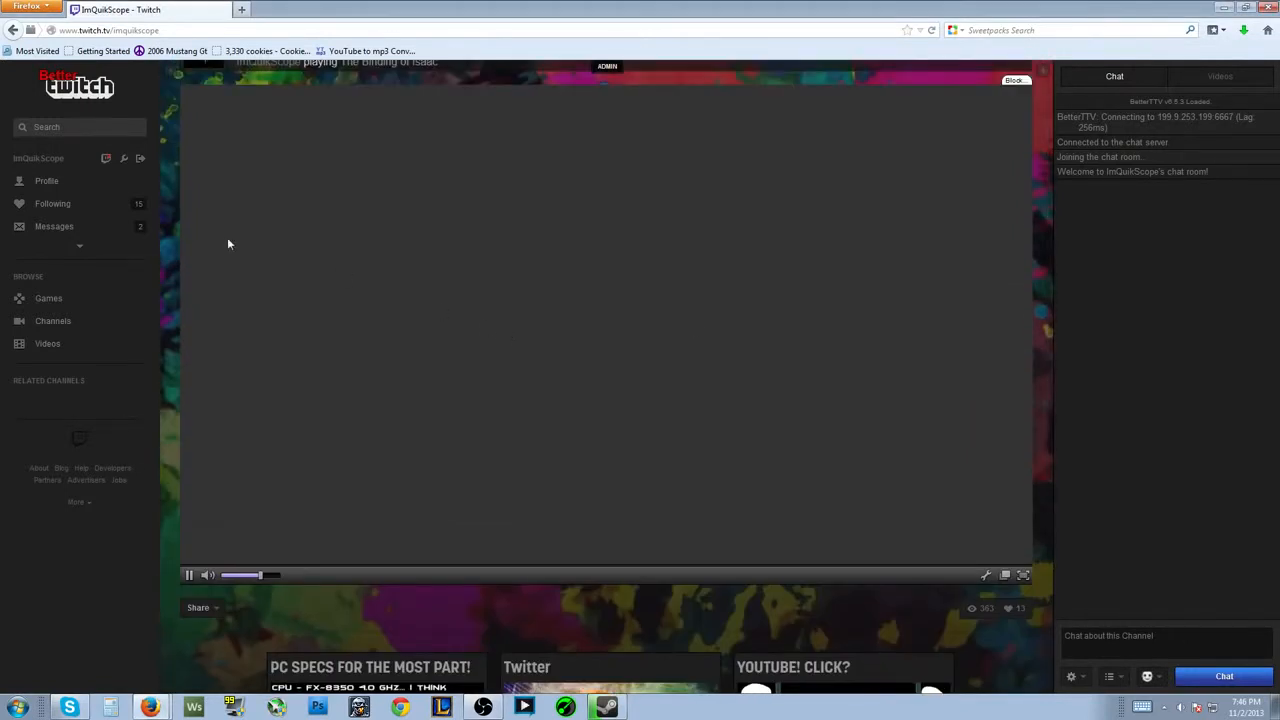
Step: In Firefox, open the Twitch broadcaster dashboard's Stream Key page and read the notice about sharing the key
{"action": "left_click", "coordinate": [90, 246]}
{"action": "left_click", "coordinate": [96, 282]}
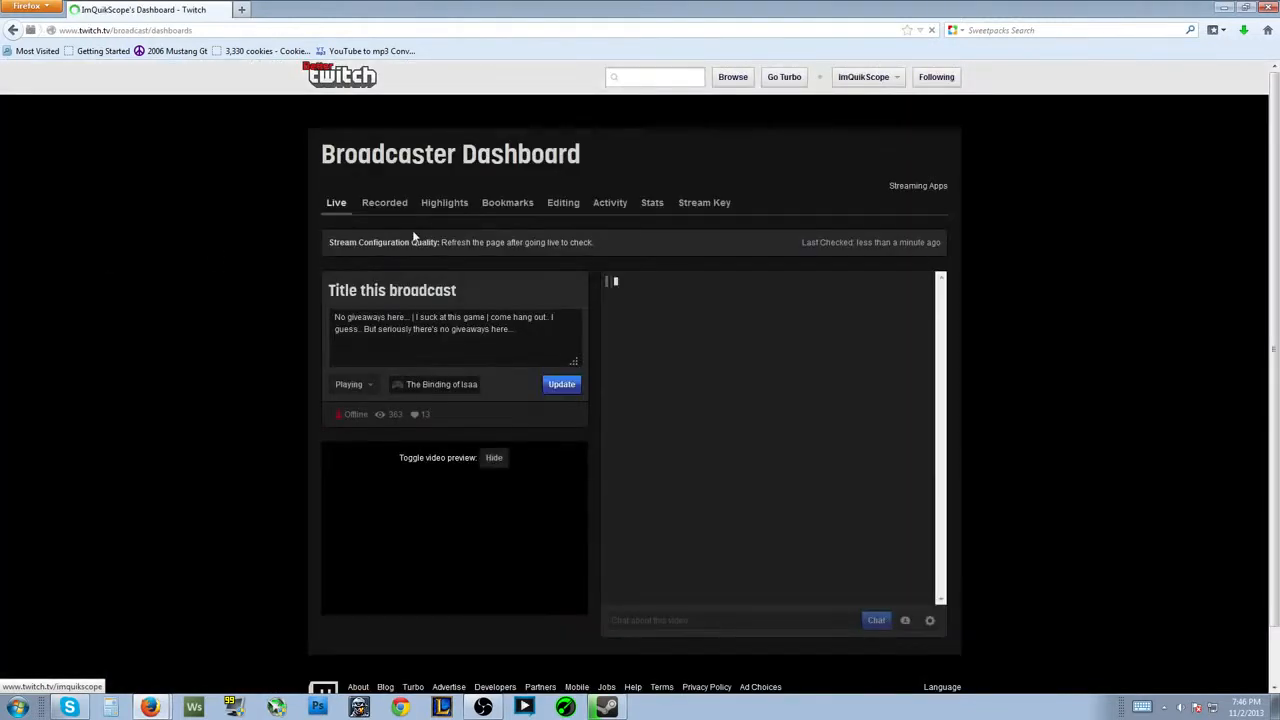
{"action": "left_click", "coordinate": [710, 208]}
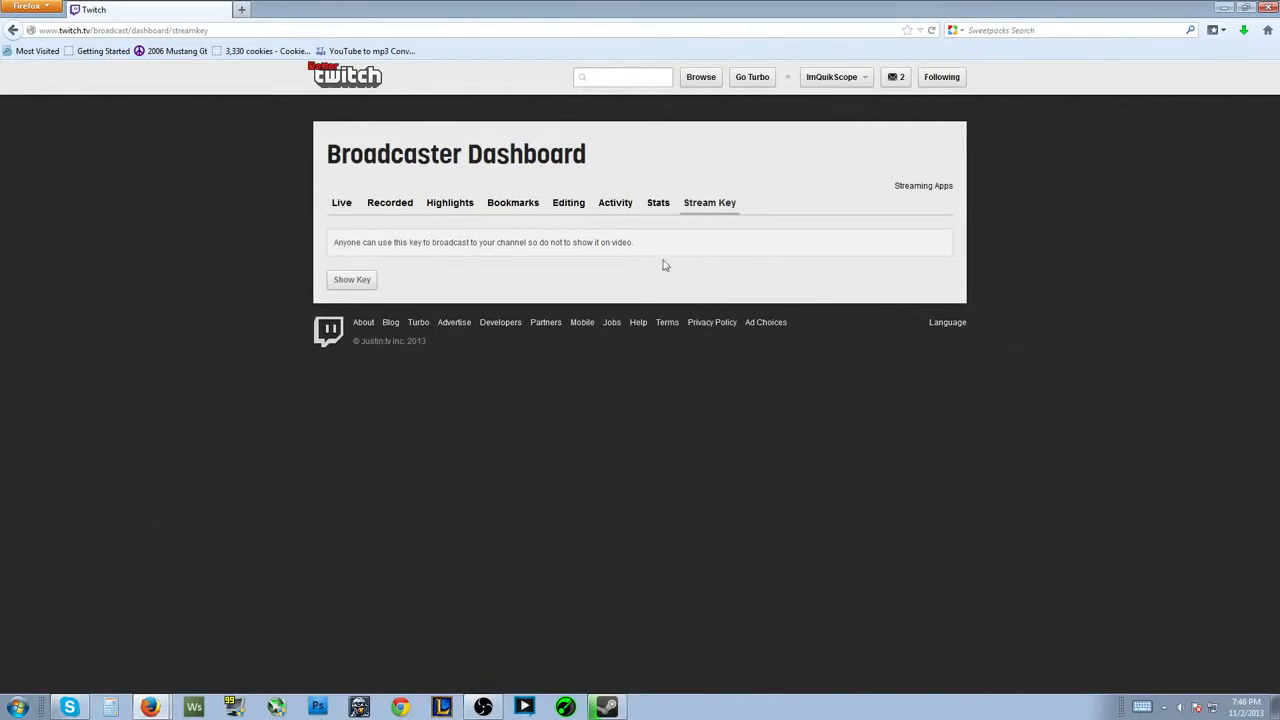
{"action": "left_click_drag", "start_coordinate": [633, 254], "coordinate": [243, 254]}
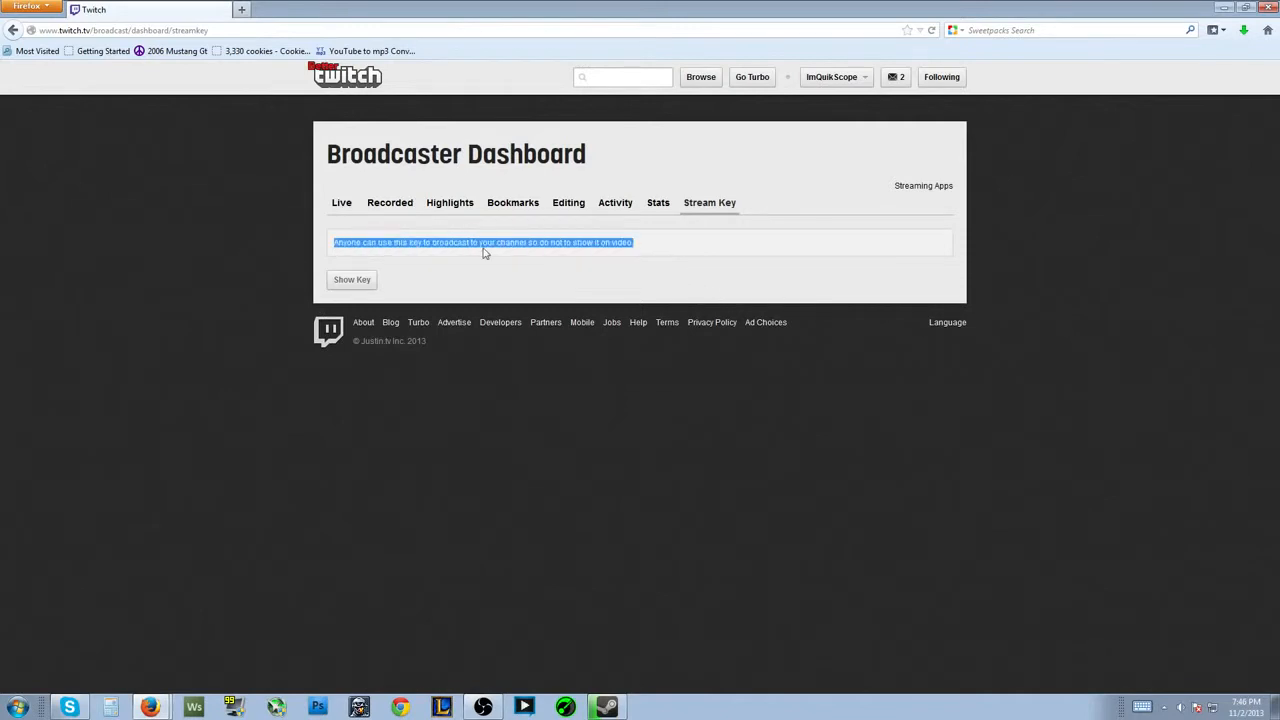
{"action": "left_click", "coordinate": [566, 256]}
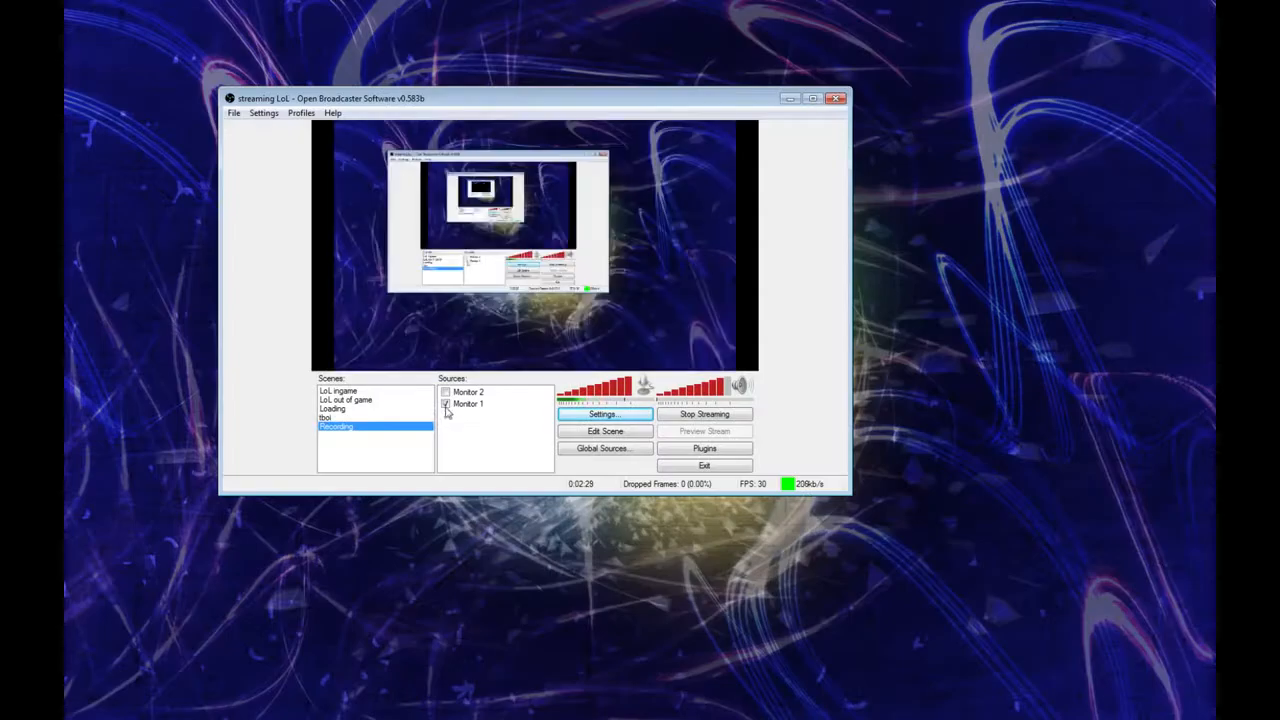
Step: Return to Open Broadcaster Software and reopen the broadcast settings at the stream key field
{"action": "left_click", "coordinate": [606, 414]}
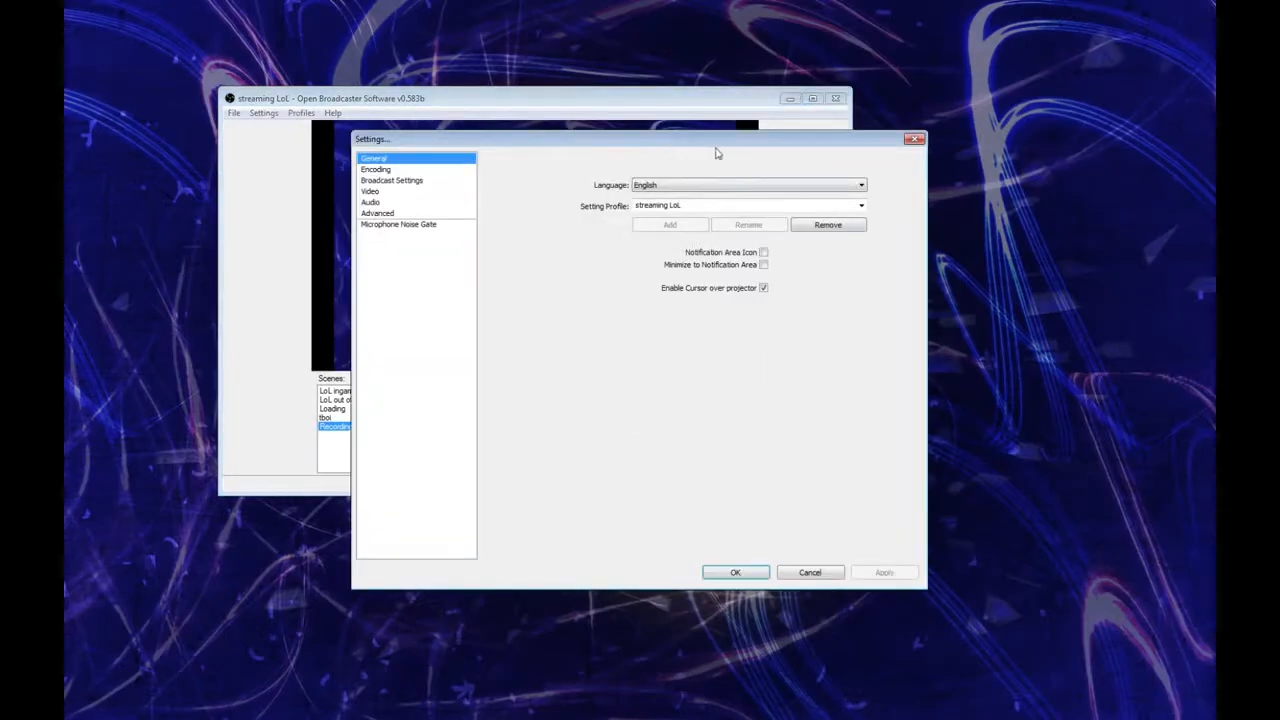
{"action": "left_click", "coordinate": [388, 192]}
{"action": "left_click", "coordinate": [402, 183]}
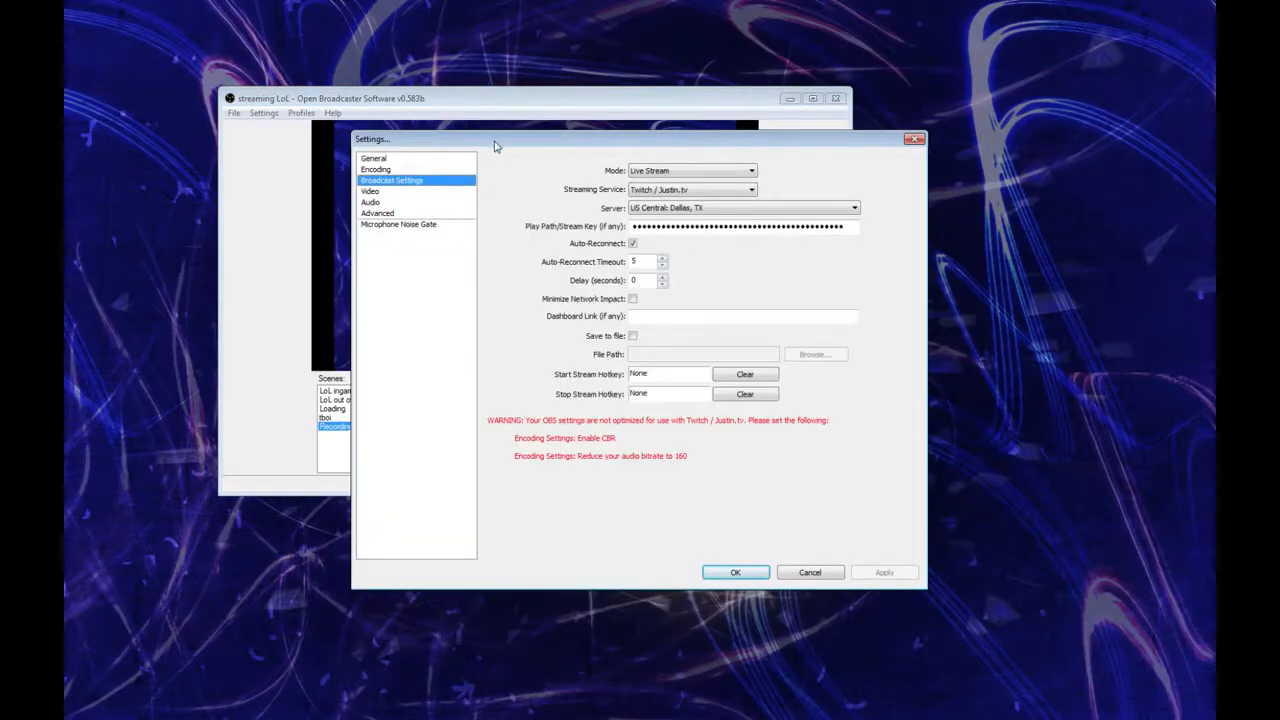
{"action": "left_click_drag", "start_coordinate": [494, 140], "coordinate": [734, 85]}
{"action": "left_click_drag", "start_coordinate": [1082, 170], "coordinate": [842, 162]}
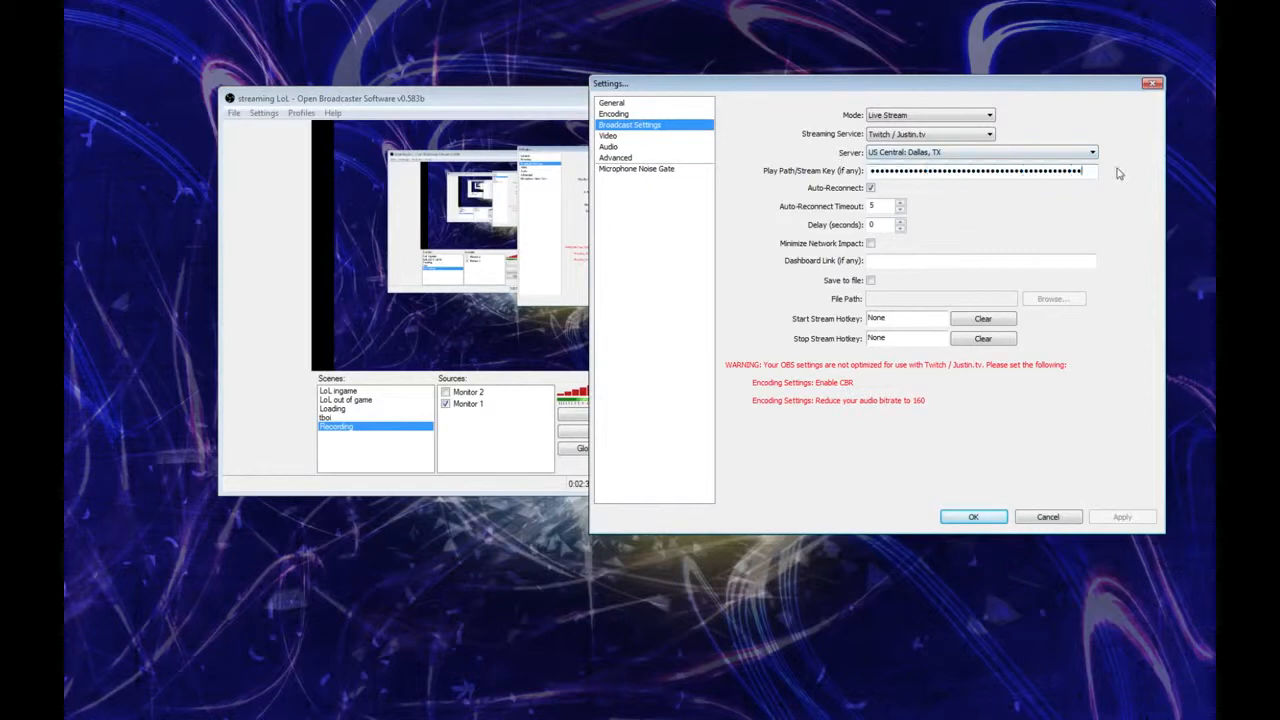
Step: Review the available streaming servers and the broadcast mode options, keeping US Central: Dallas, TX and Live Stream
{"action": "left_click", "coordinate": [1068, 152]}
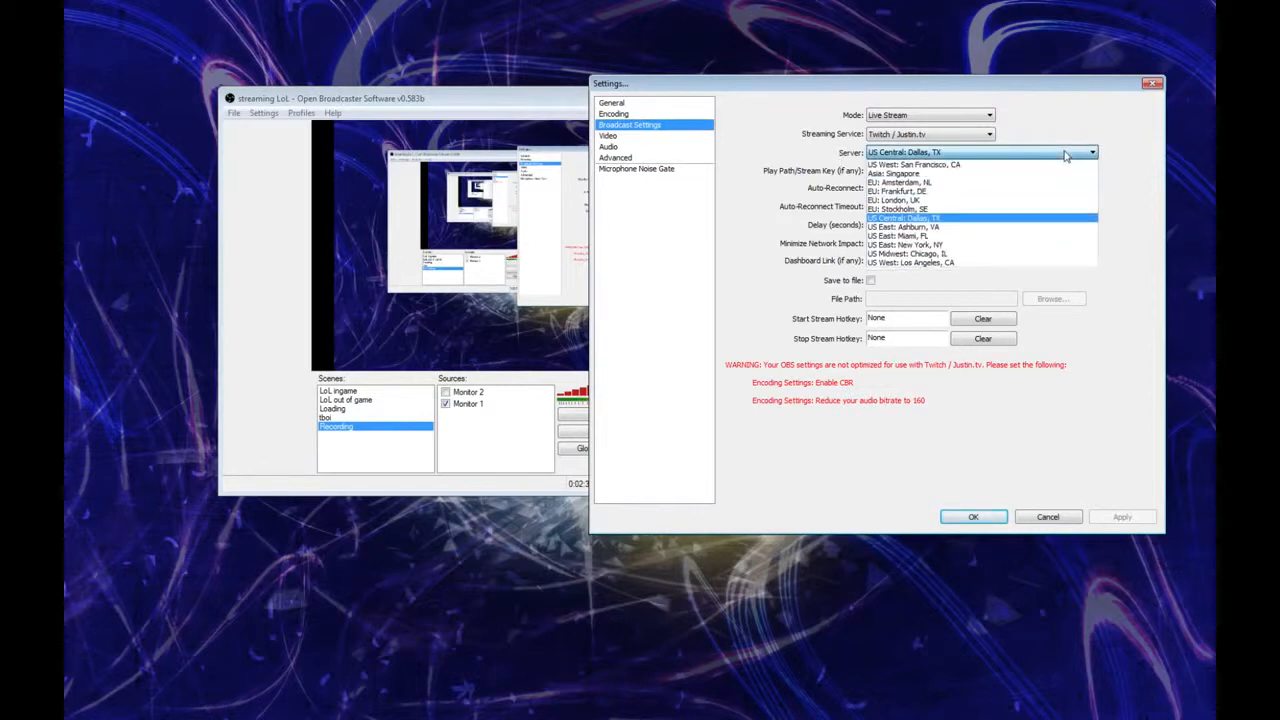
{"action": "left_click", "coordinate": [990, 152]}
{"action": "left_click", "coordinate": [991, 118]}
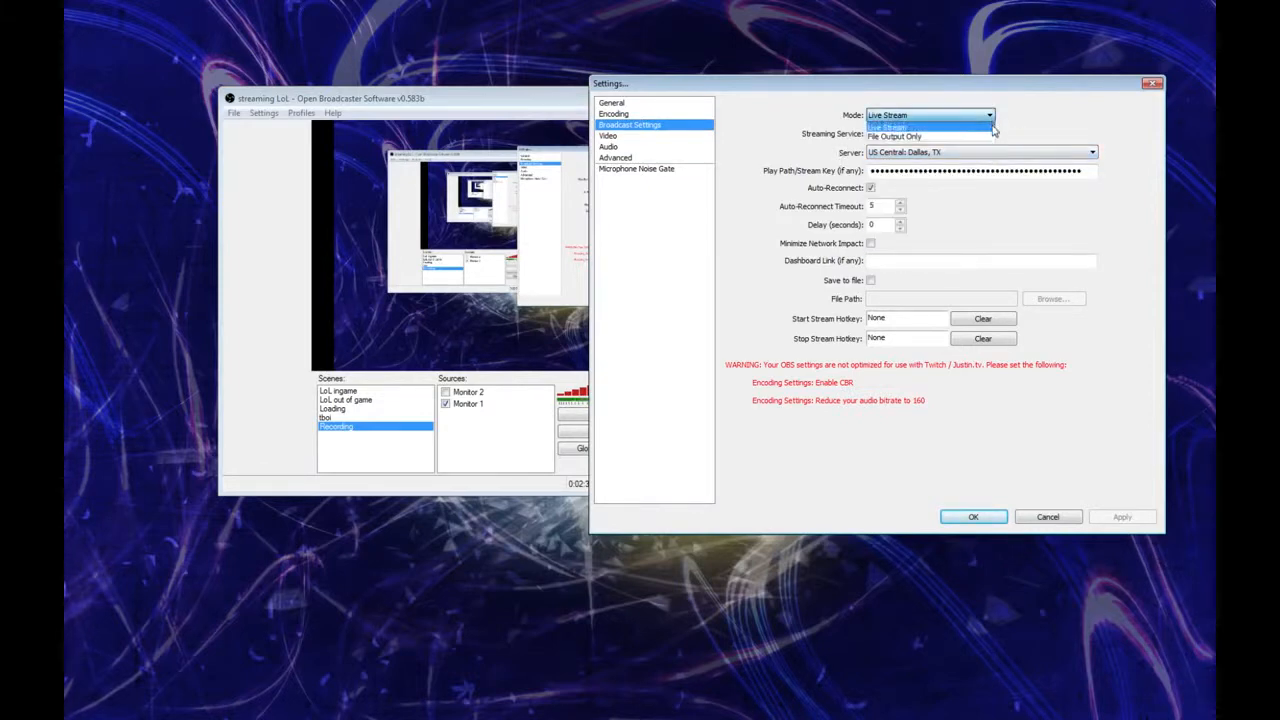
{"action": "left_click", "coordinate": [932, 118]}
{"action": "left_click", "coordinate": [926, 118]}
{"action": "left_click", "coordinate": [927, 119]}
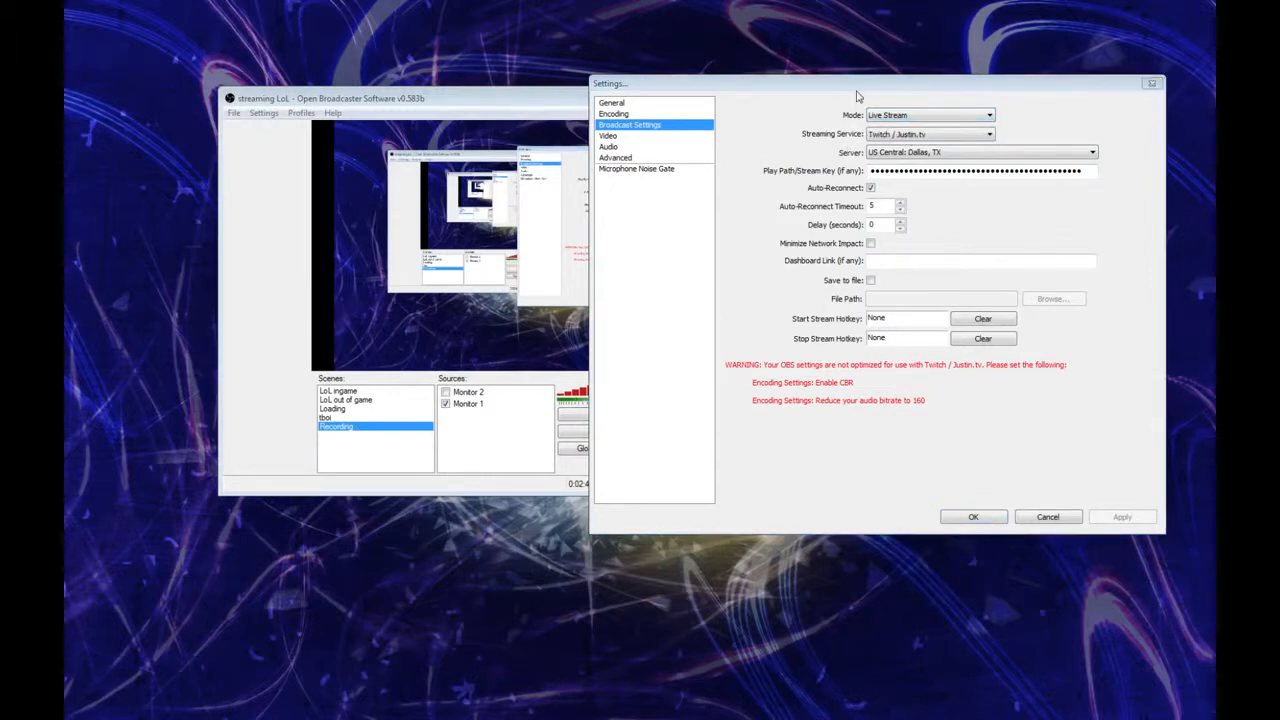
{"action": "mouse_move", "coordinate": [856, 92]}
{"action": "left_mouse_down"}
{"action": "mouse_move", "coordinate": [826, 88]}
{"action": "mouse_move", "coordinate": [838, 92]}
{"action": "left_mouse_up"}
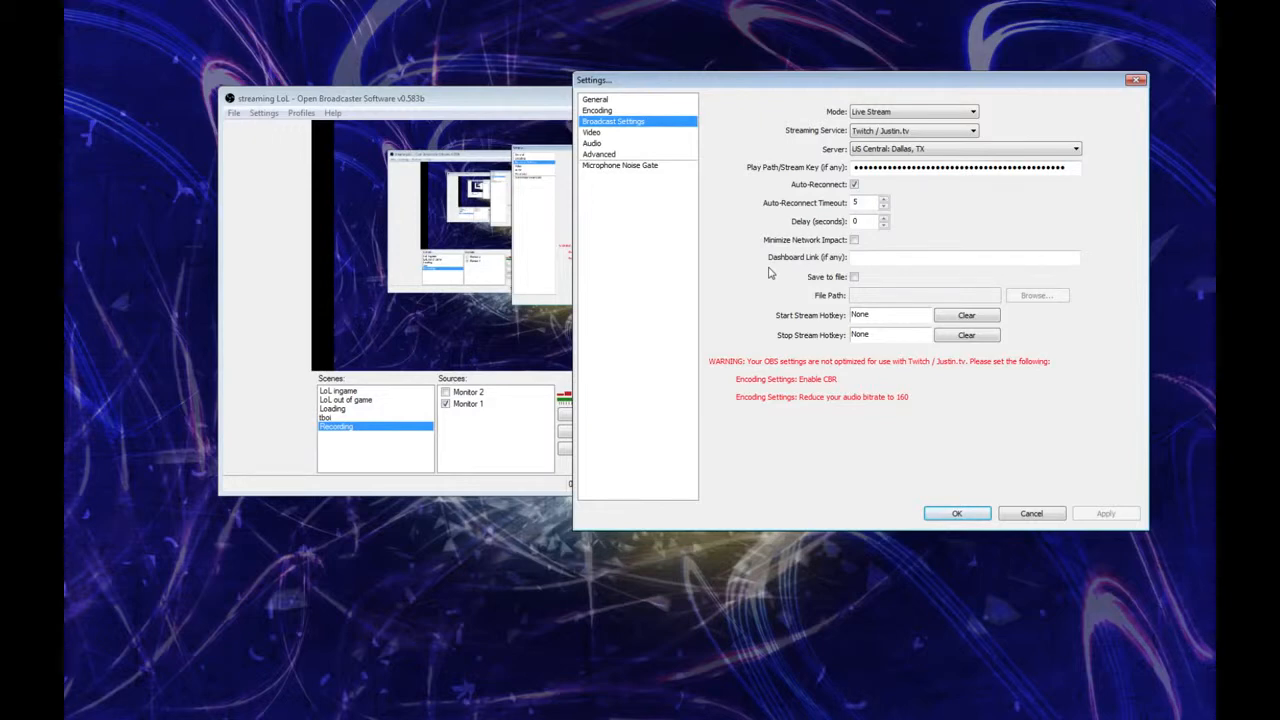
Step: Review the base resolution, resolution downscale and filter options in the video settings, keeping the Lanczos filter
{"action": "left_click", "coordinate": [603, 132]}
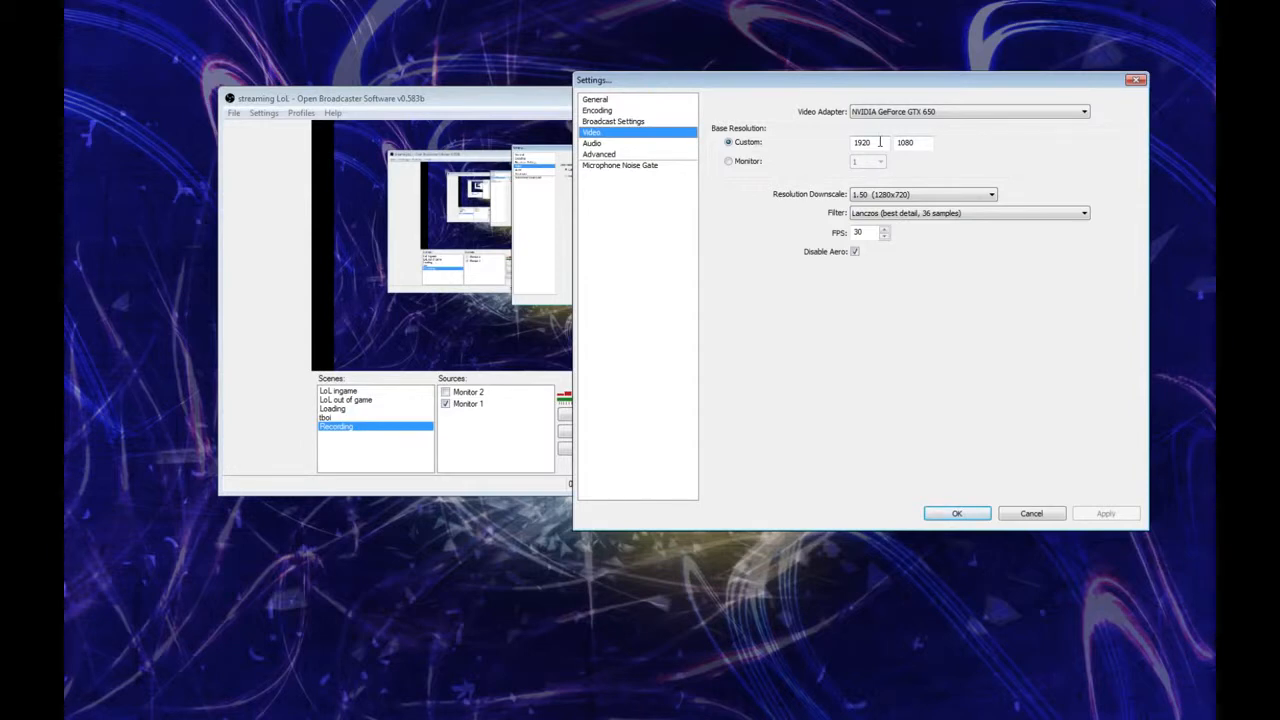
{"action": "left_click", "coordinate": [910, 196]}
{"action": "double_click", "coordinate": [911, 199]}
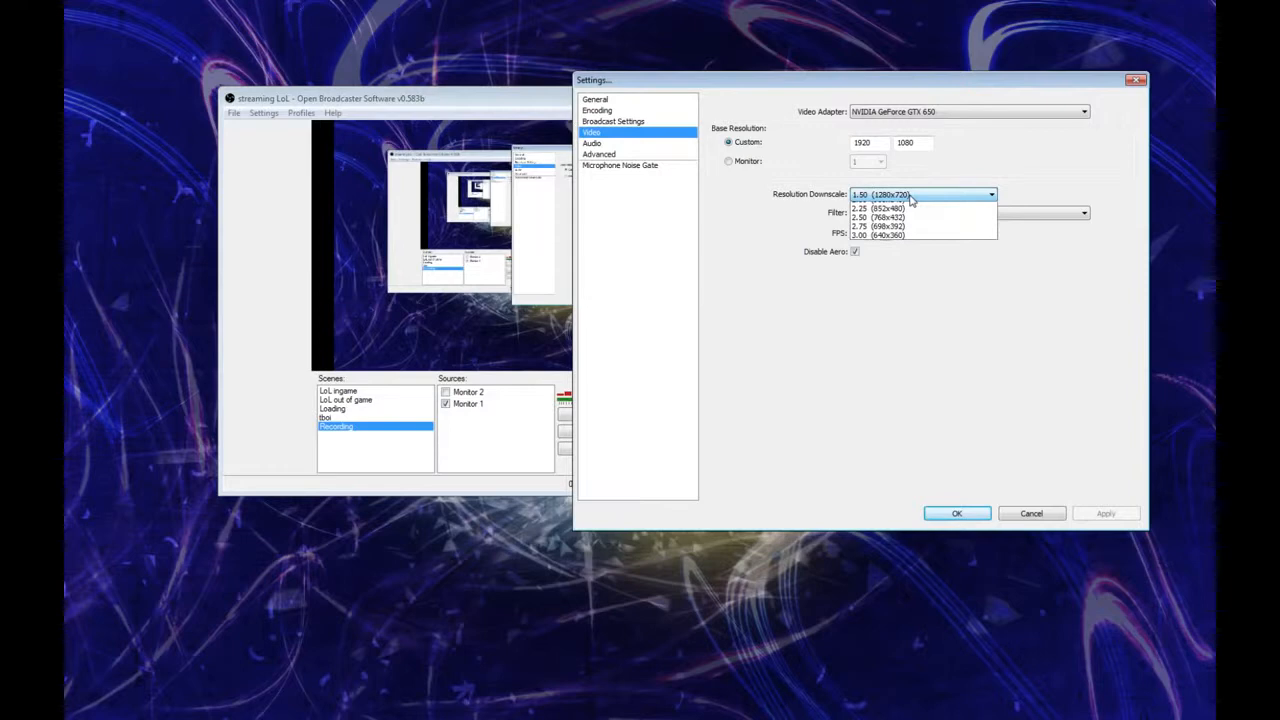
{"action": "left_click", "coordinate": [876, 149]}
{"action": "left_click_drag", "start_coordinate": [874, 144], "coordinate": [837, 146]}
{"action": "left_click", "coordinate": [872, 147]}
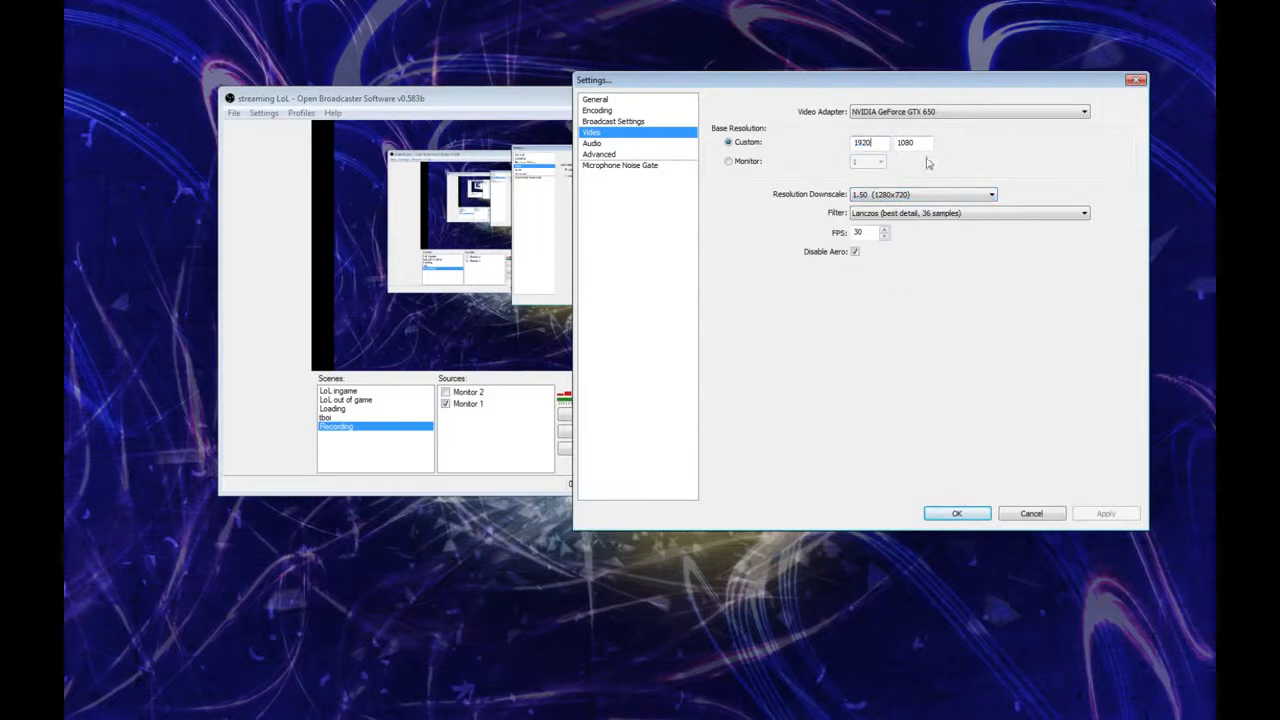
{"action": "left_click", "coordinate": [918, 214]}
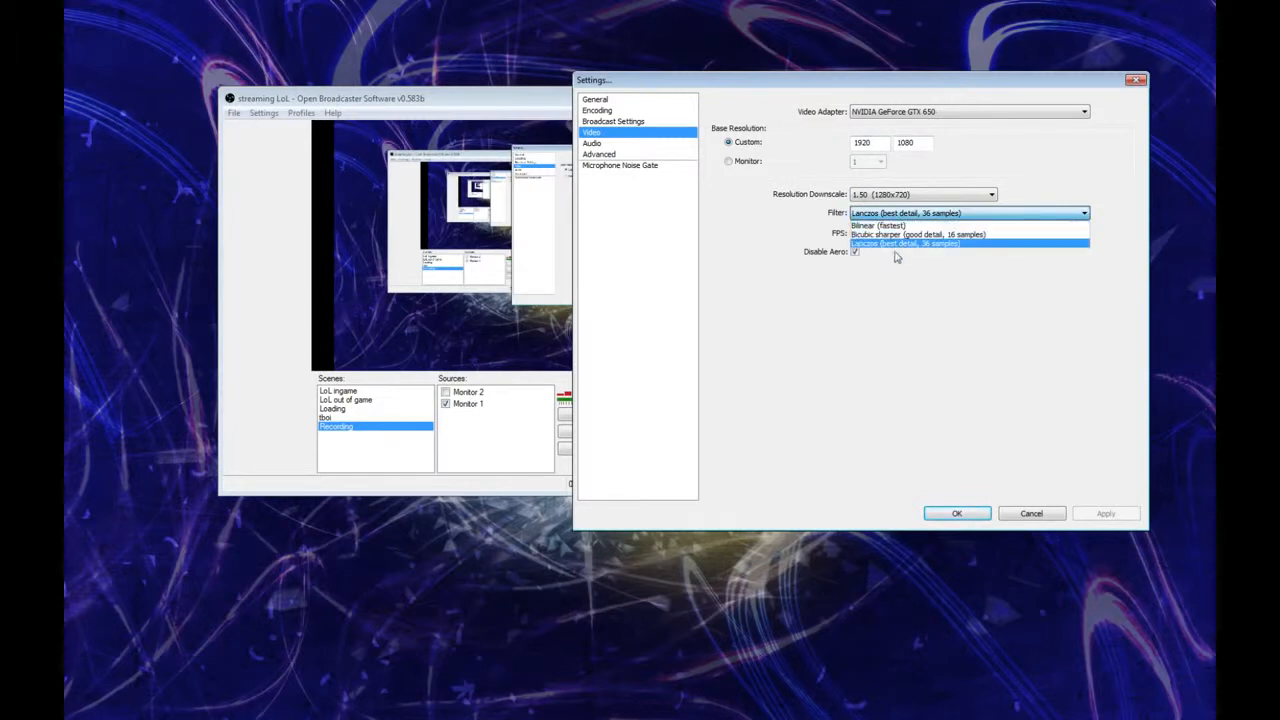
{"action": "left_click", "coordinate": [930, 216]}
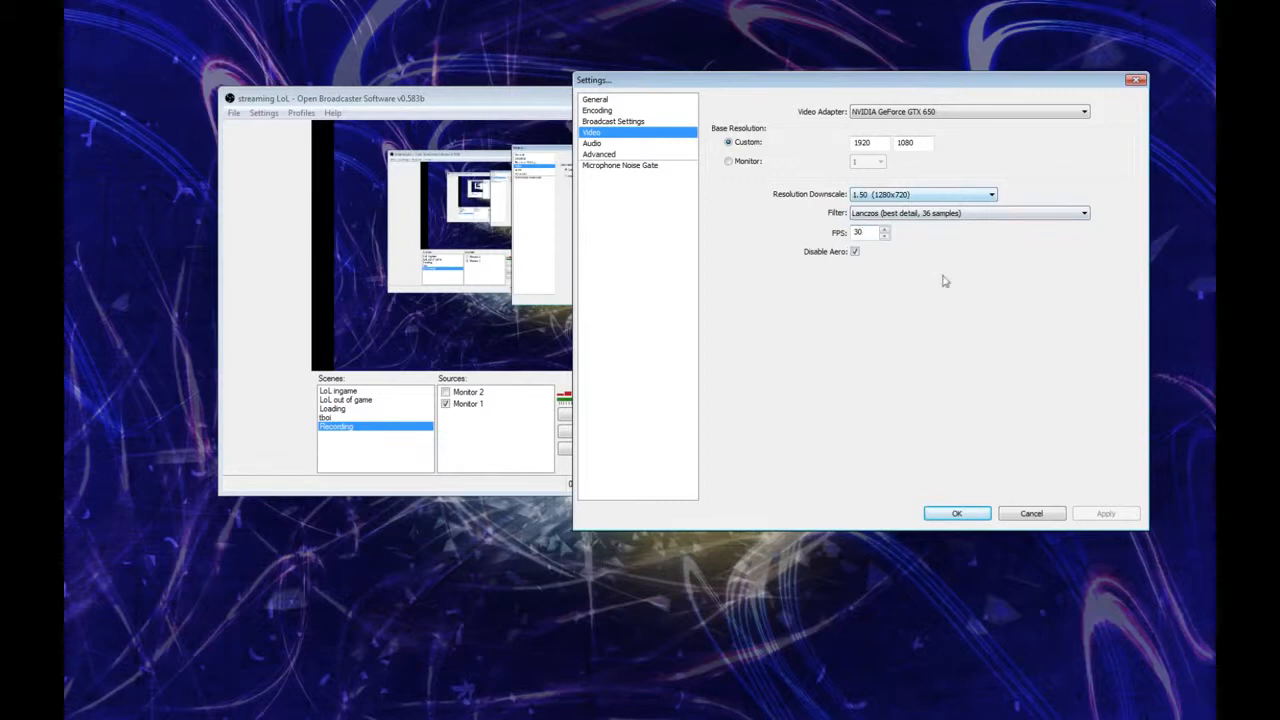
Step: Try the resolution downscale at None (1920x1080), then set it to 1.50 (1280x720) and apply the video settings
{"action": "left_click", "coordinate": [914, 196]}
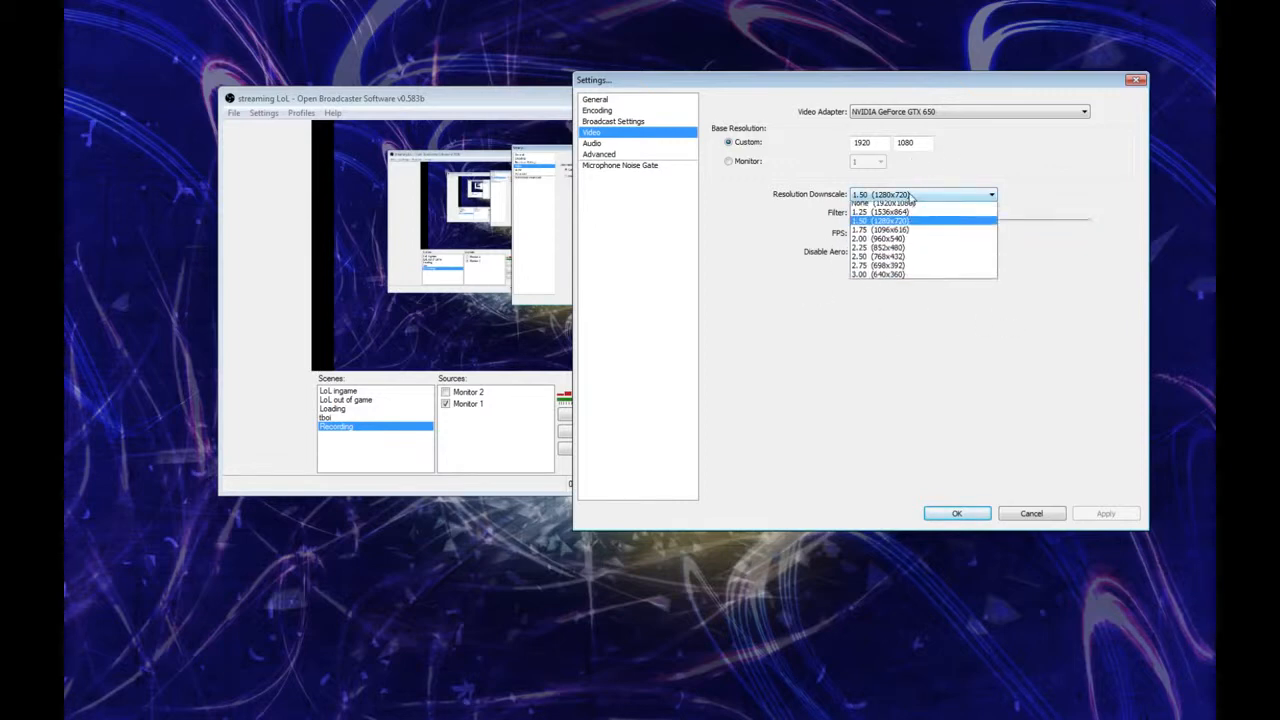
{"action": "left_click", "coordinate": [914, 206]}
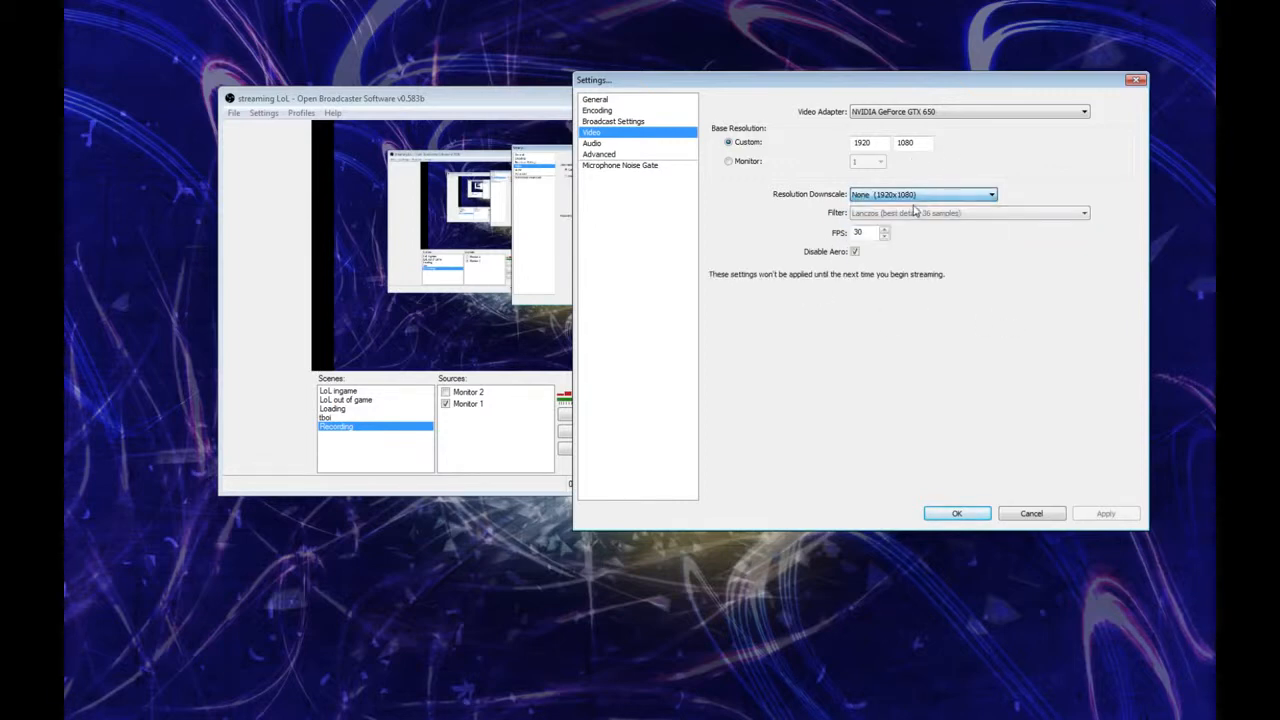
{"action": "left_click", "coordinate": [975, 194]}
{"action": "left_click", "coordinate": [913, 225]}
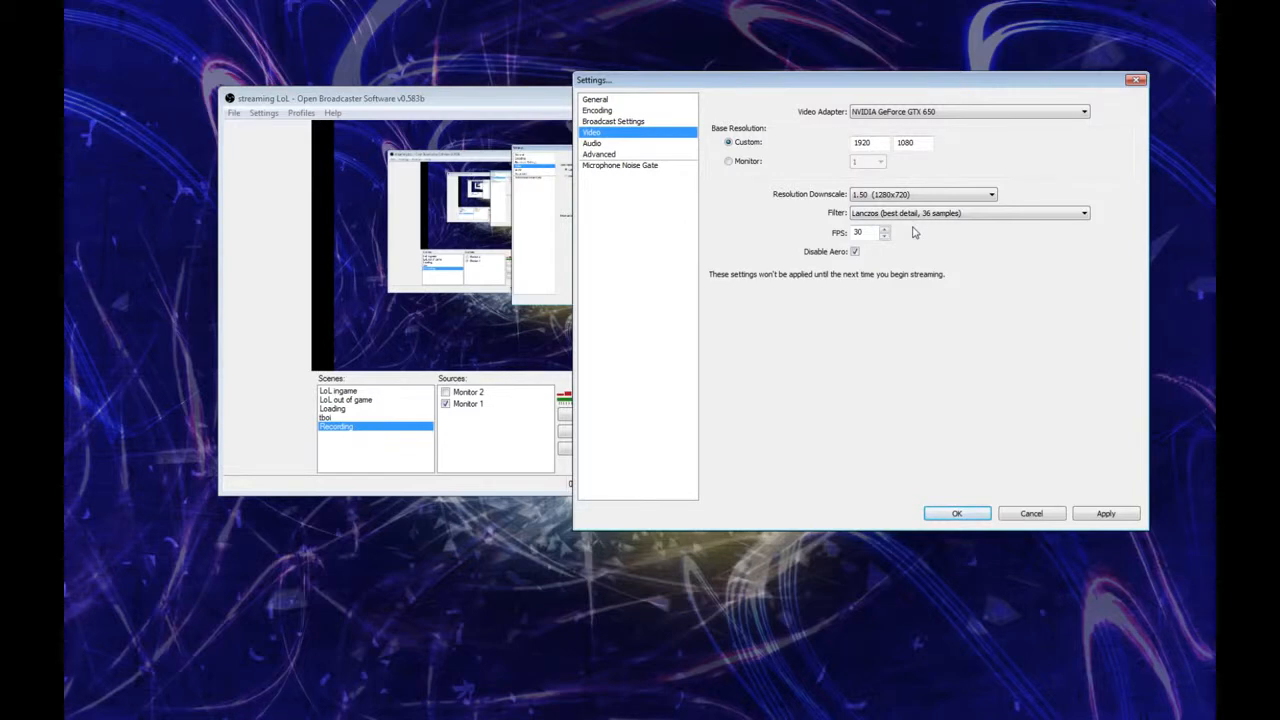
{"action": "left_click", "coordinate": [1104, 514]}
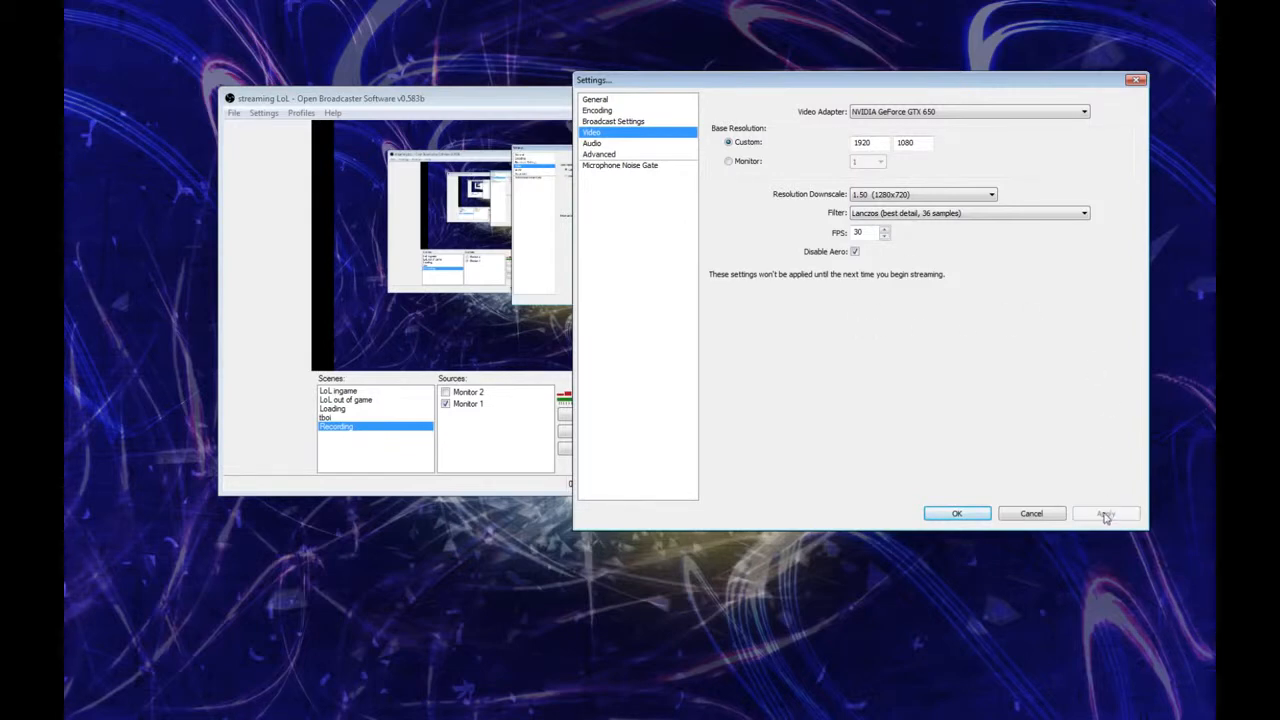
Step: Review the available desktop audio devices and the Mic/Aux Boost value in the audio settings
{"action": "left_click", "coordinate": [614, 144]}
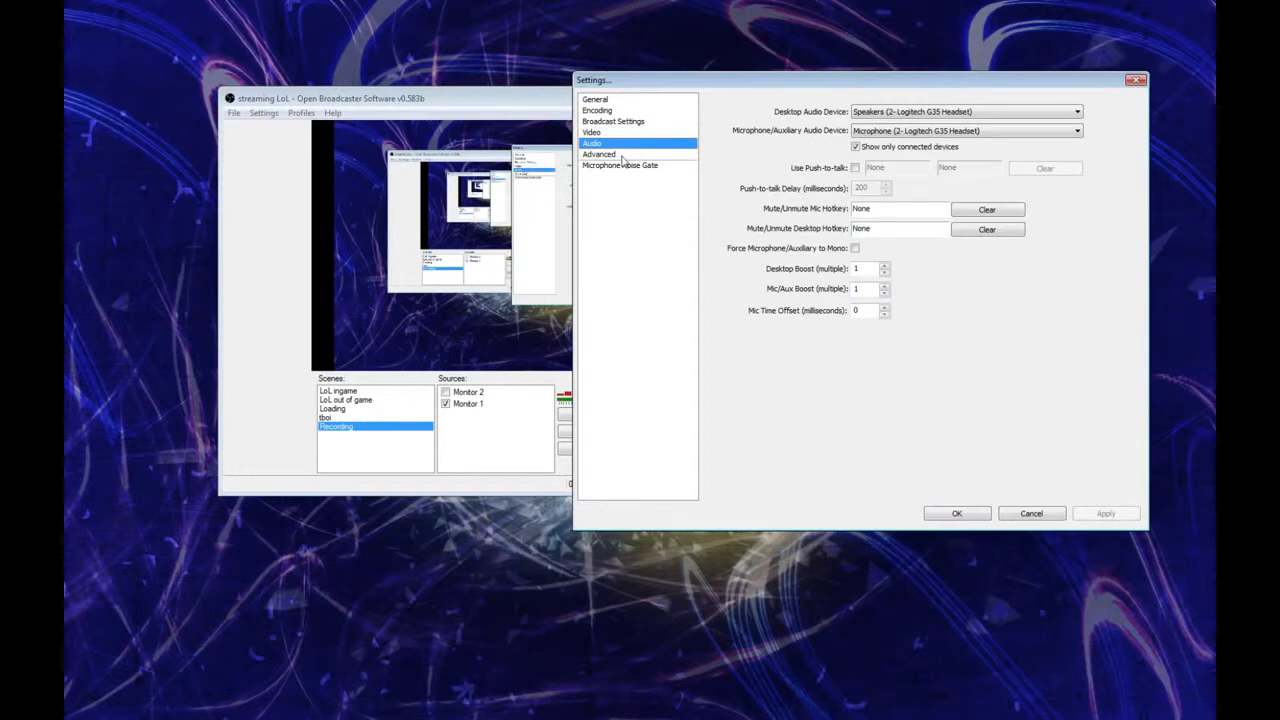
{"action": "left_click", "coordinate": [897, 112]}
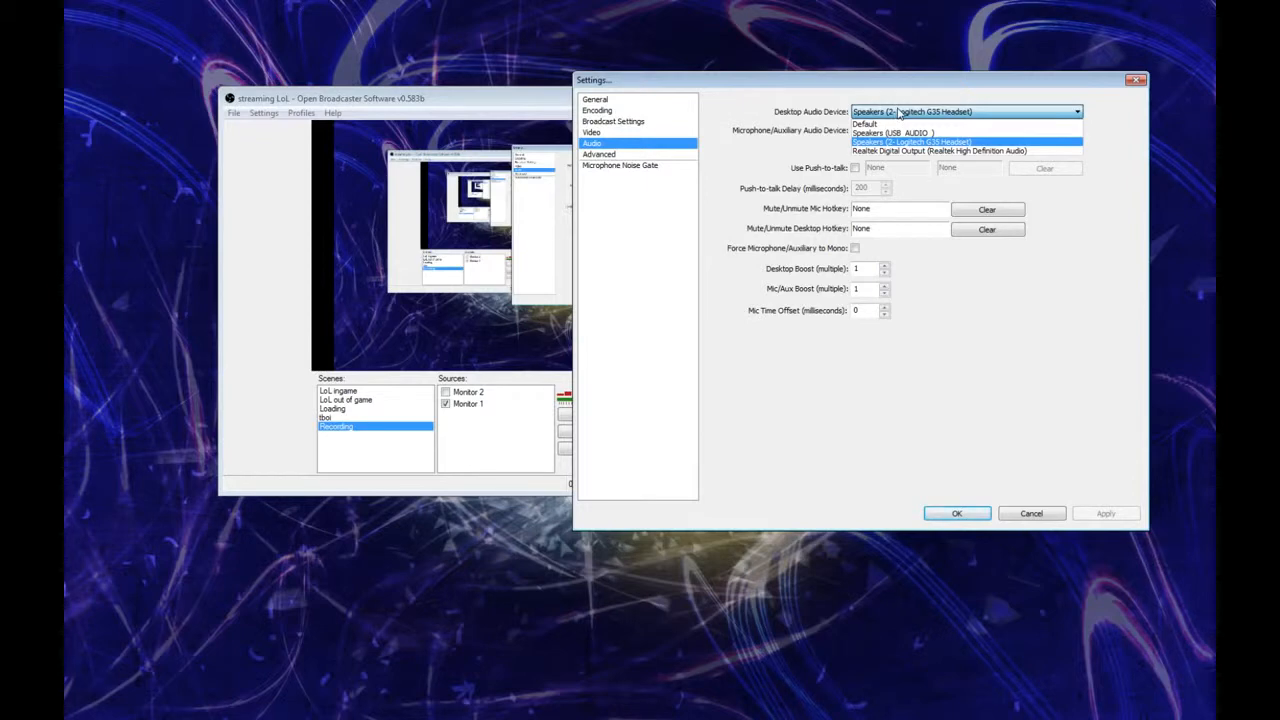
{"action": "left_click", "coordinate": [899, 112]}
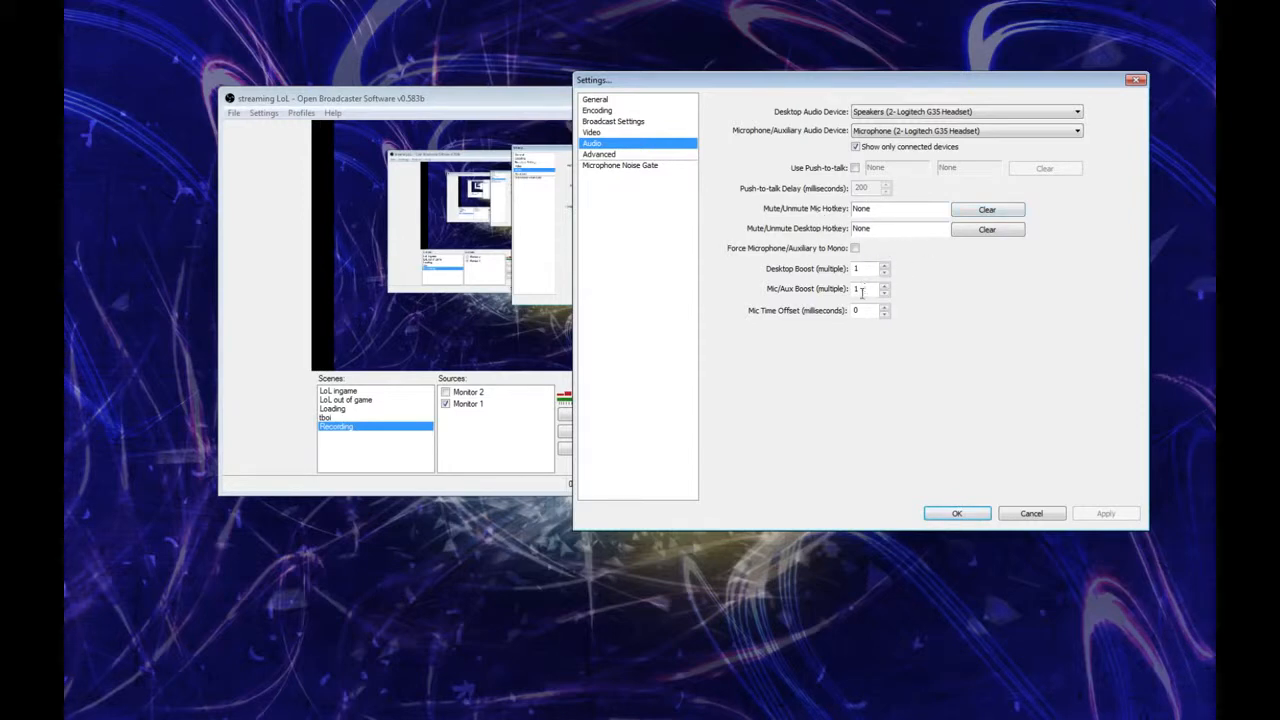
{"action": "double_click", "coordinate": [857, 288]}
Step: Examine the x264 CPU preset choices in the advanced settings, keeping fast, and accept the settings
{"action": "left_click", "coordinate": [665, 157]}
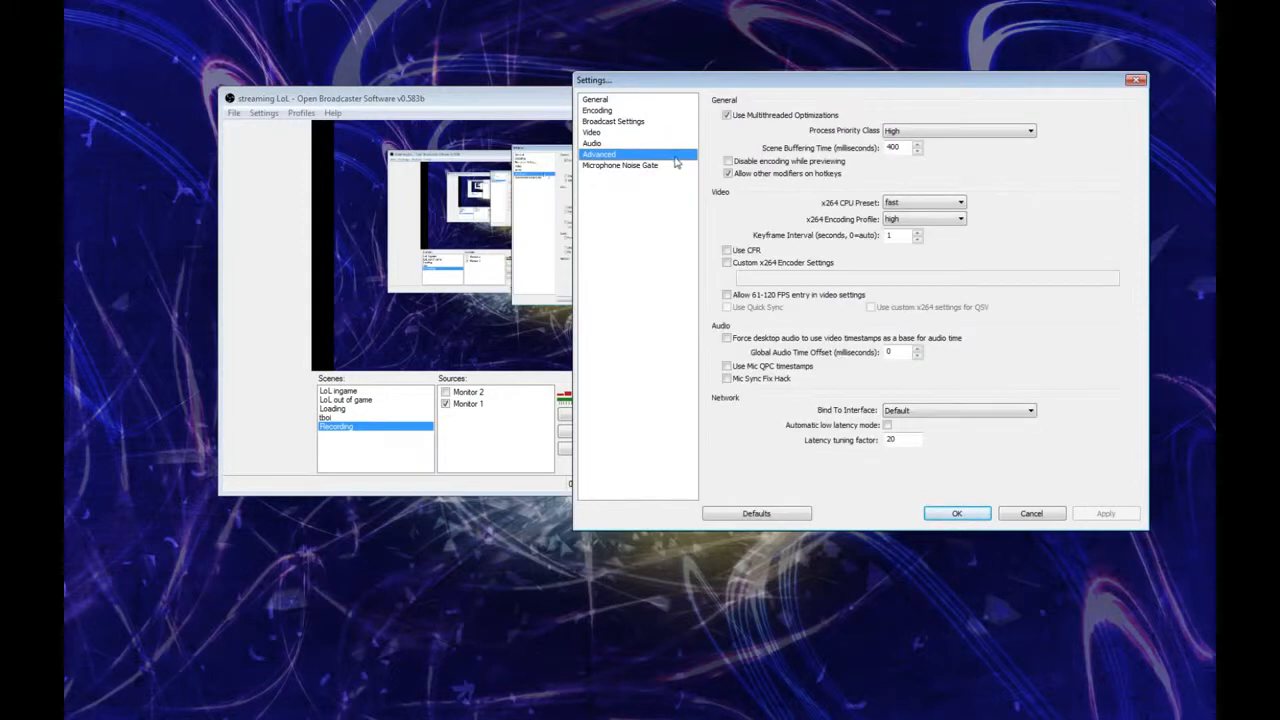
{"action": "left_click", "coordinate": [963, 205]}
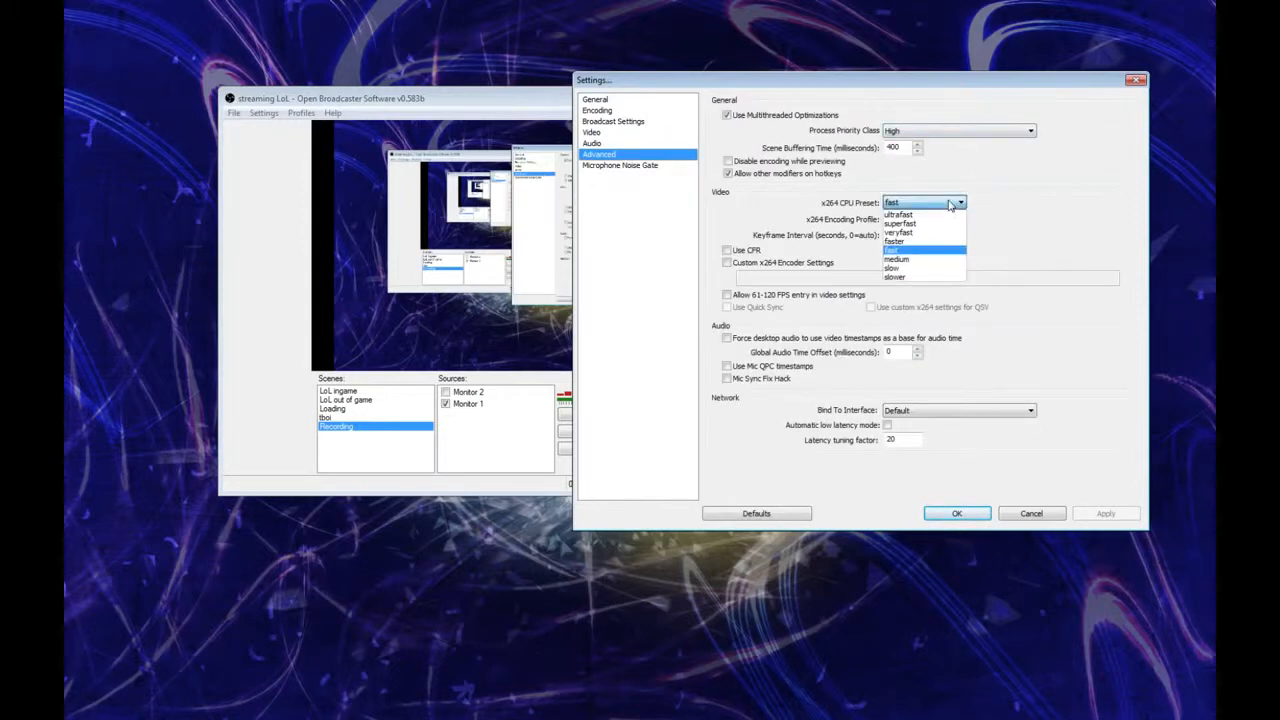
{"action": "left_click", "coordinate": [932, 204]}
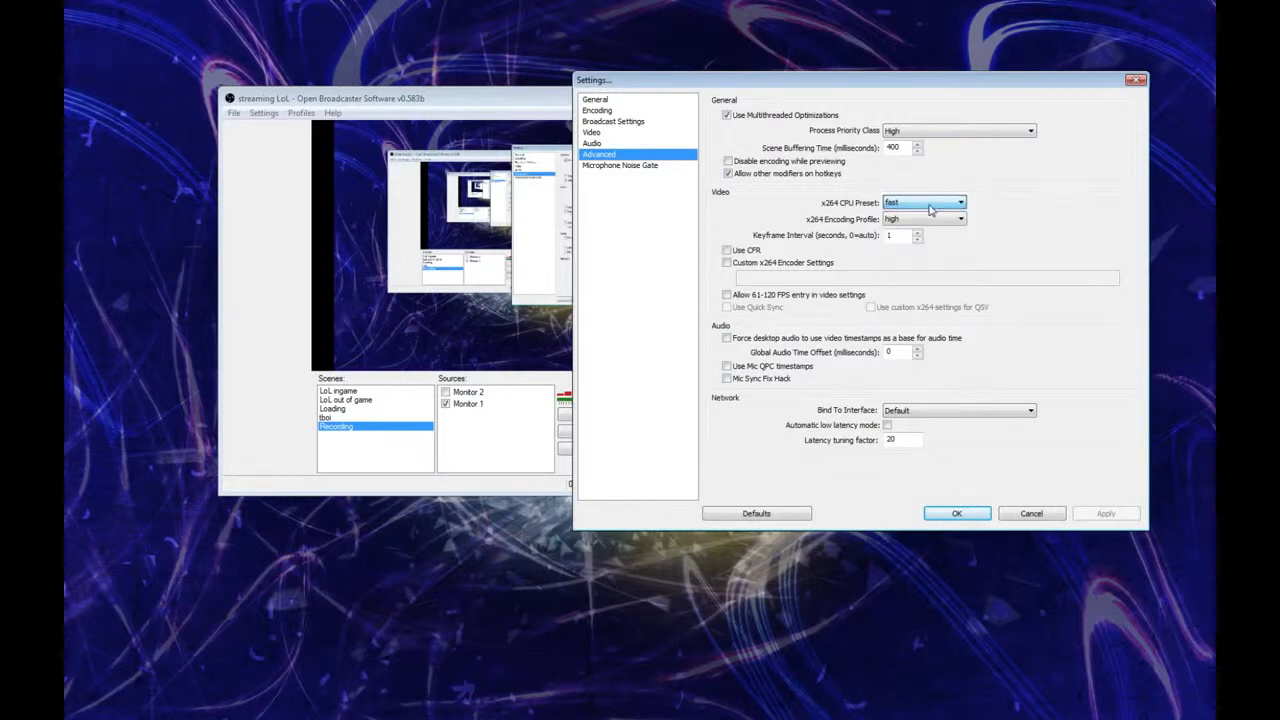
{"action": "left_click", "coordinate": [932, 204]}
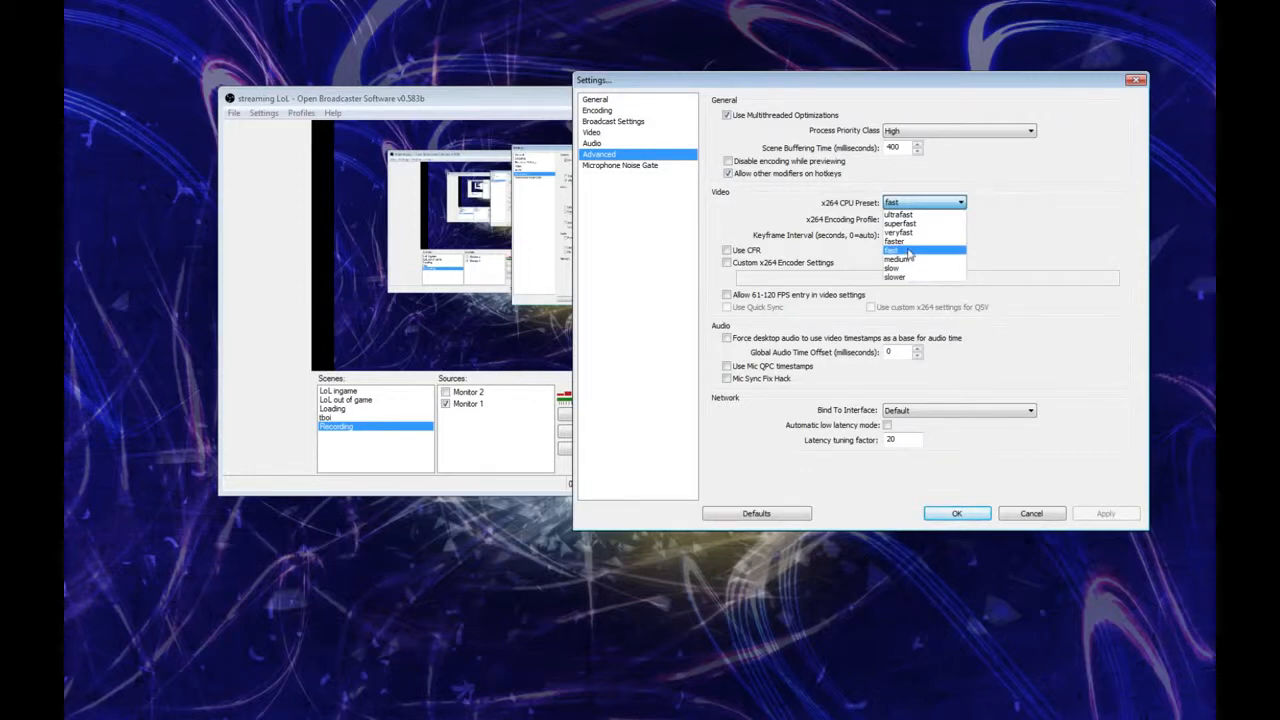
{"action": "left_click", "coordinate": [935, 204]}
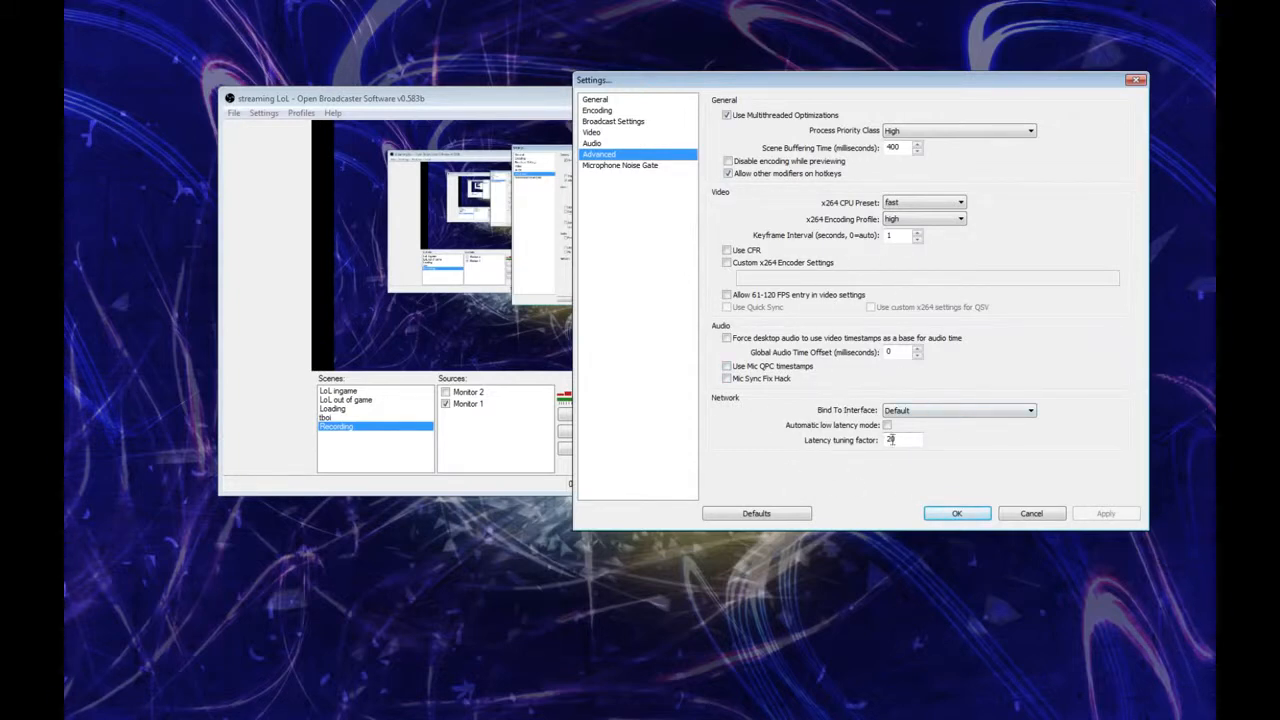
{"action": "left_click", "coordinate": [955, 515]}
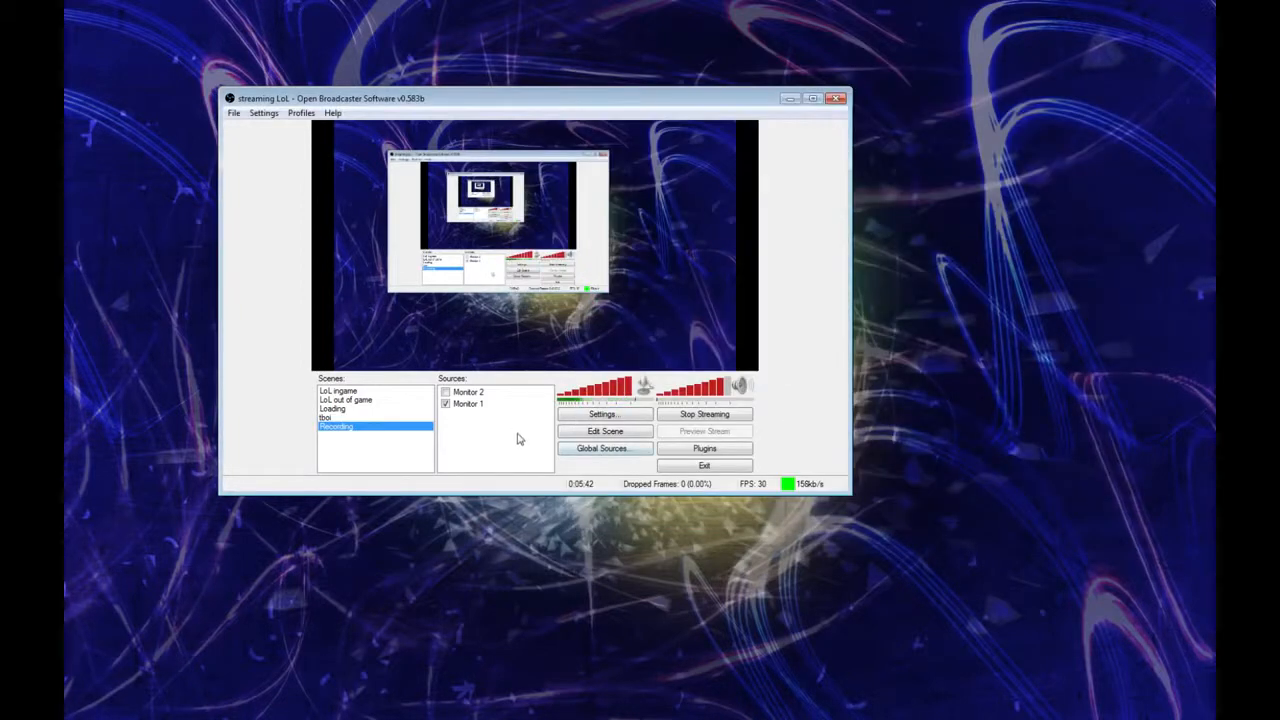
Step: Move the main window higher on the desktop and briefly view the tboi scene before returning to the Recording scene
{"action": "left_click_drag", "start_coordinate": [528, 100], "coordinate": [615, 54]}
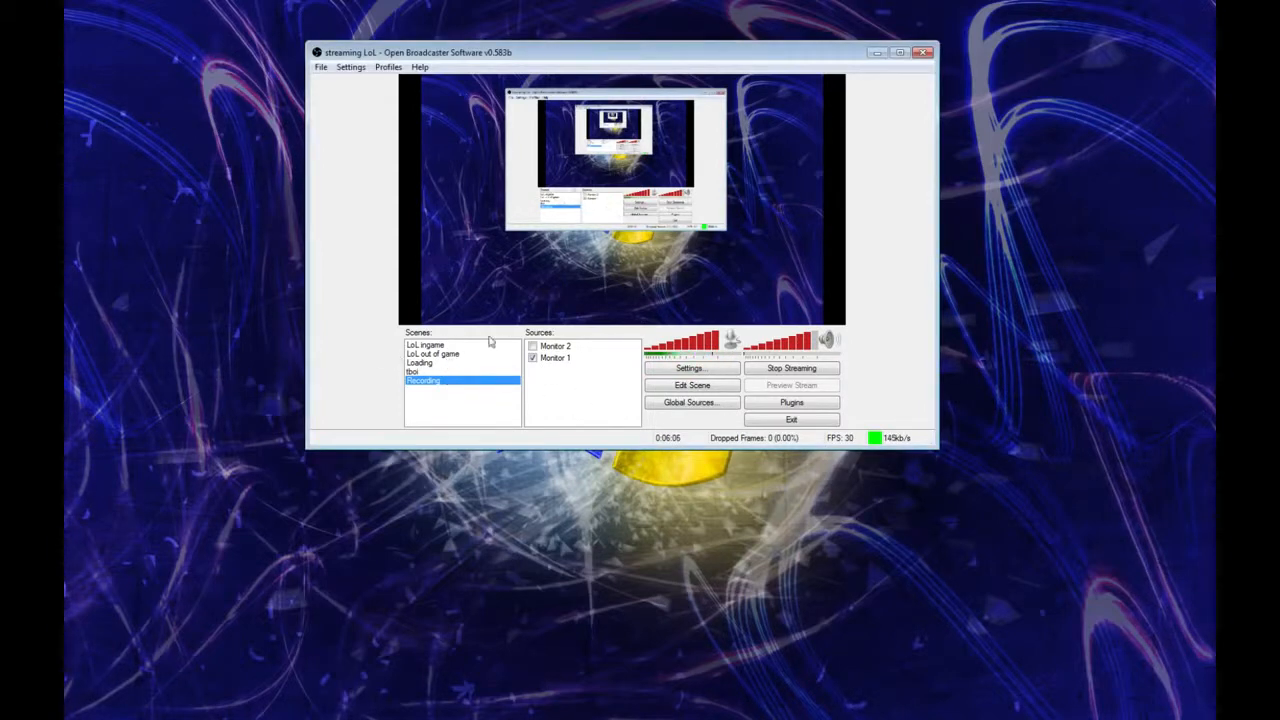
{"action": "left_click", "coordinate": [456, 371]}
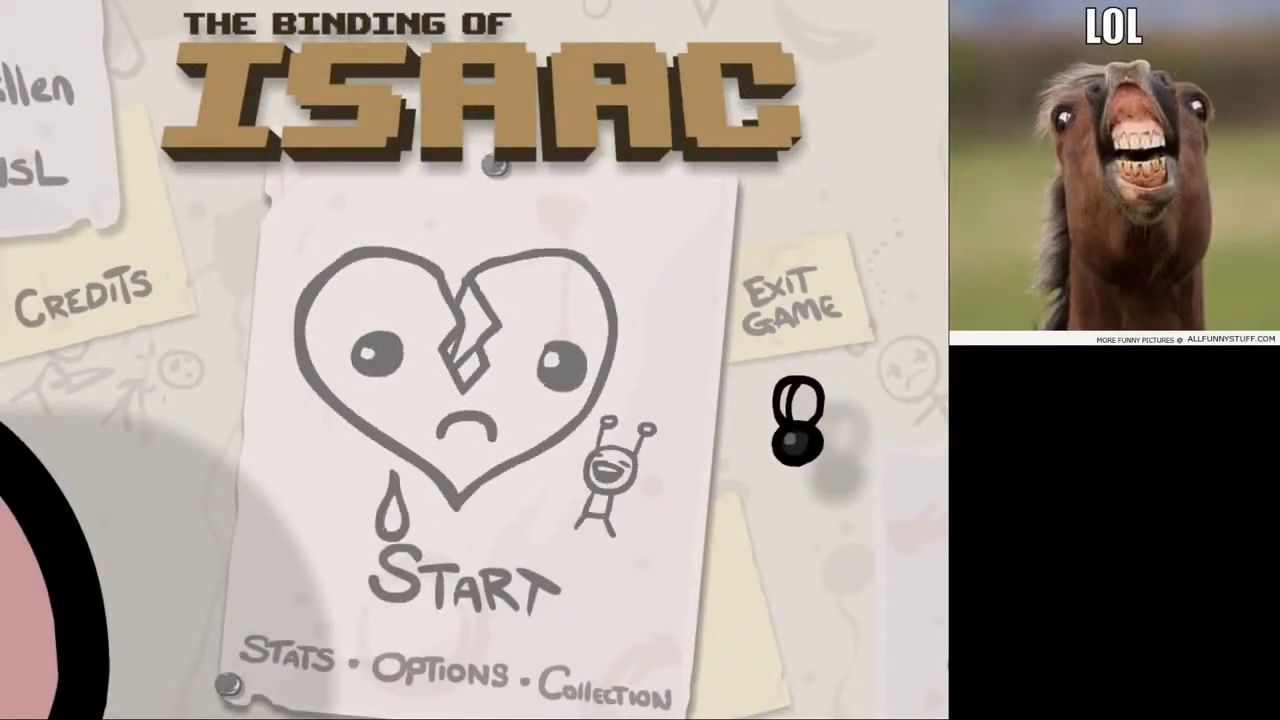
{"action": "left_click", "coordinate": [450, 381]}
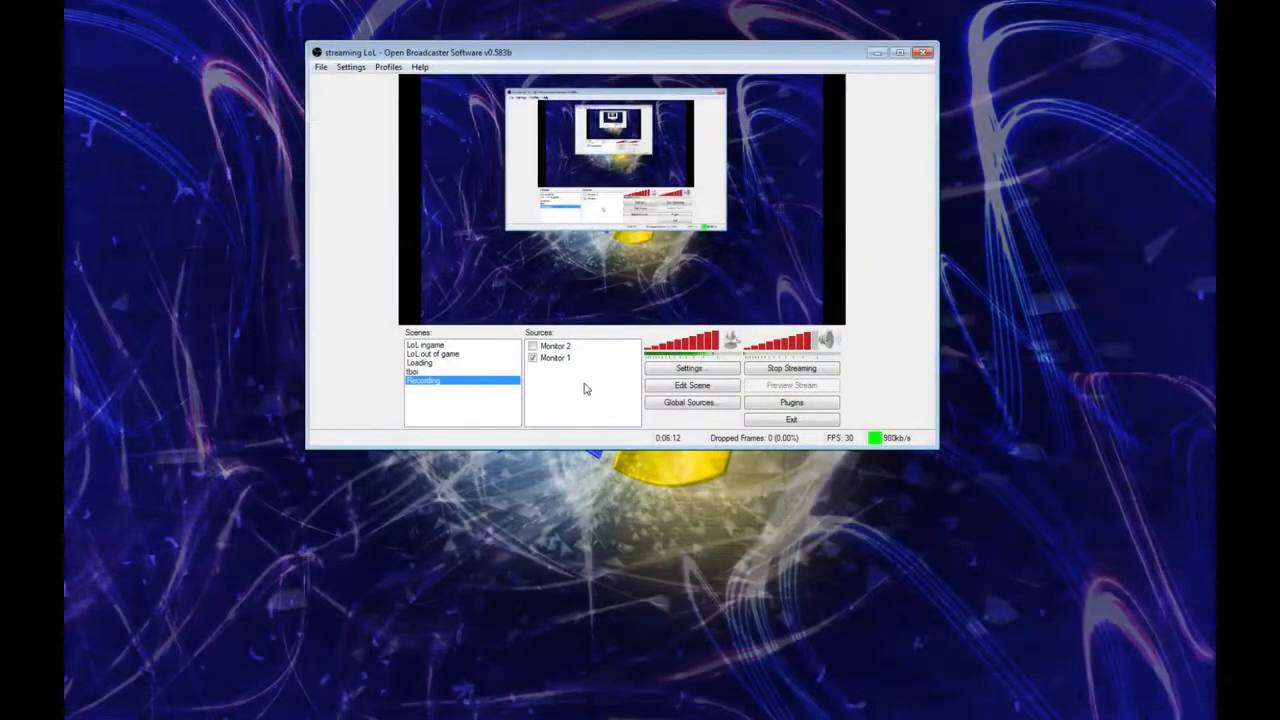
Step: Add a Window Capture source for the Isaac window to the Recording scene, keeping the Inner Window option
{"action": "right_click", "coordinate": [583, 380]}
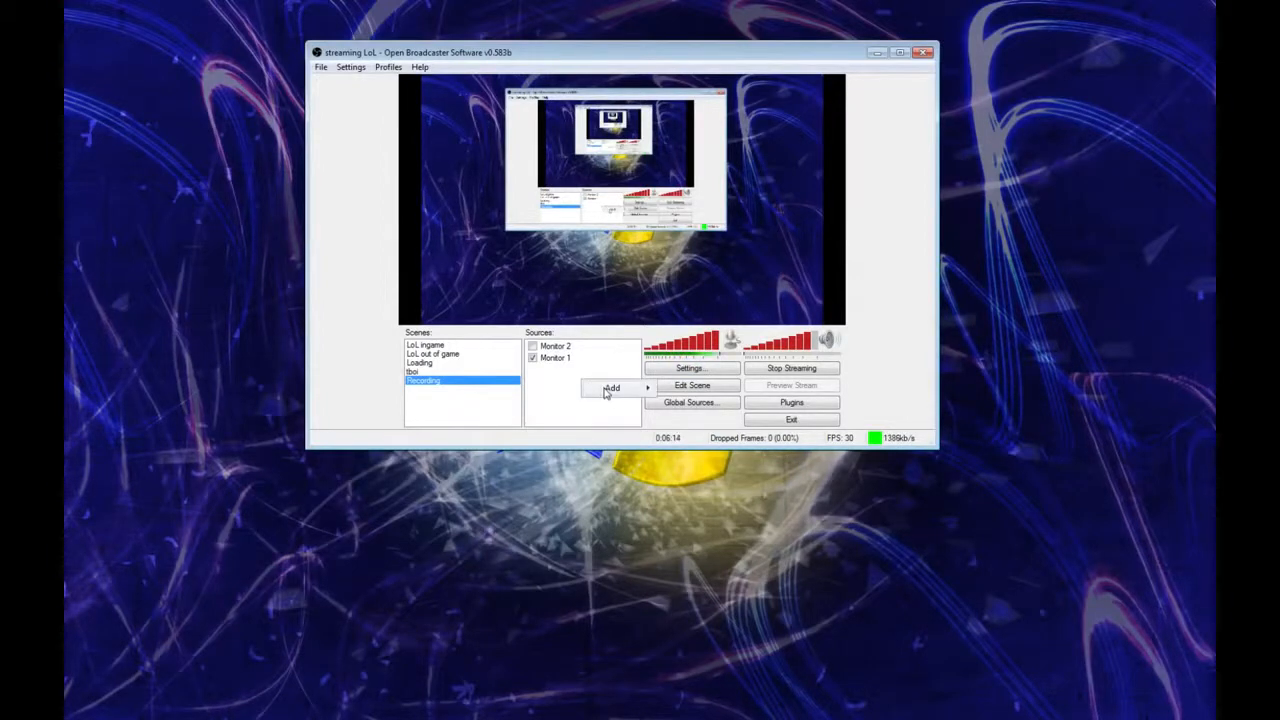
{"action": "mouse_move", "coordinate": [606, 390]}
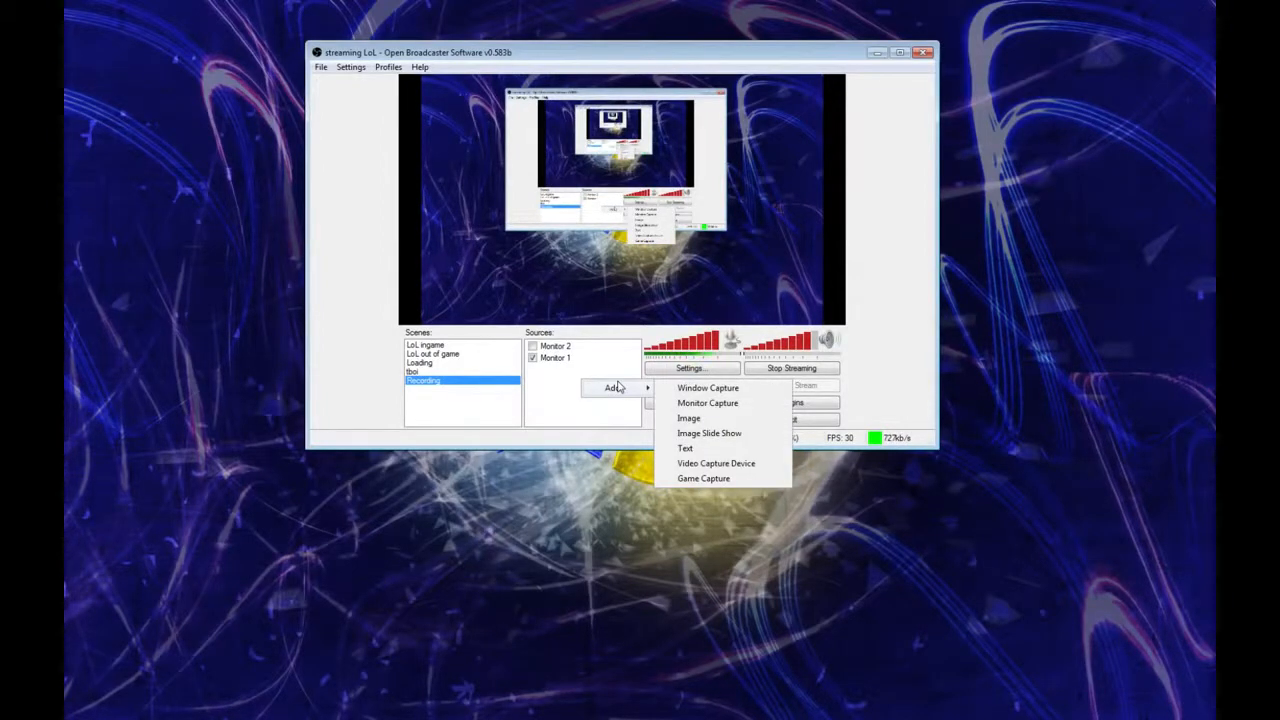
{"action": "left_click", "coordinate": [677, 388]}
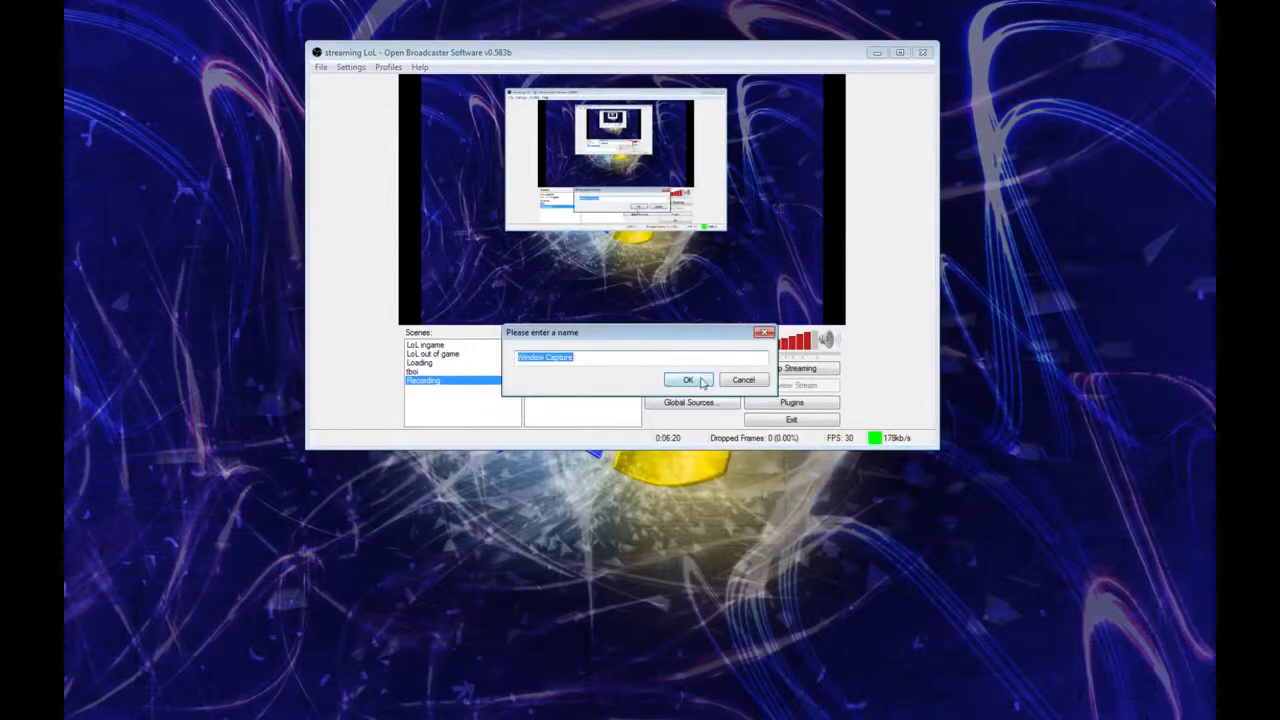
{"action": "left_click", "coordinate": [690, 378]}
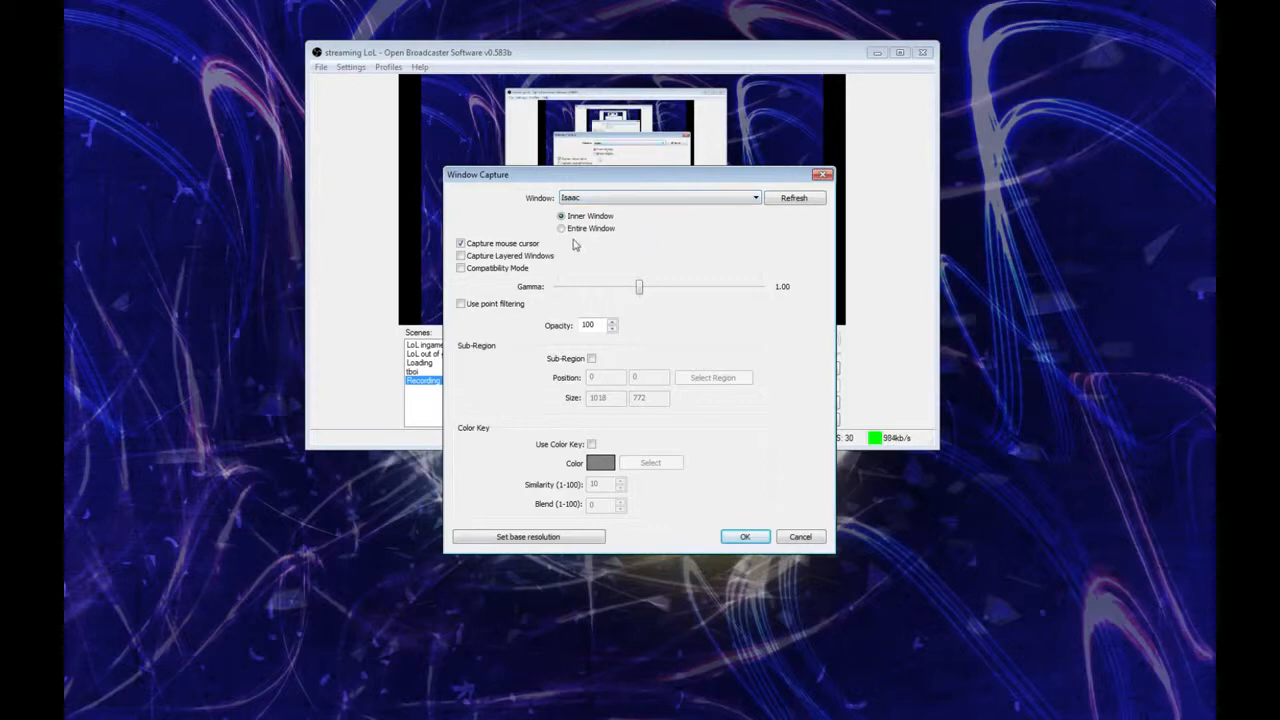
{"action": "left_click", "coordinate": [723, 539]}
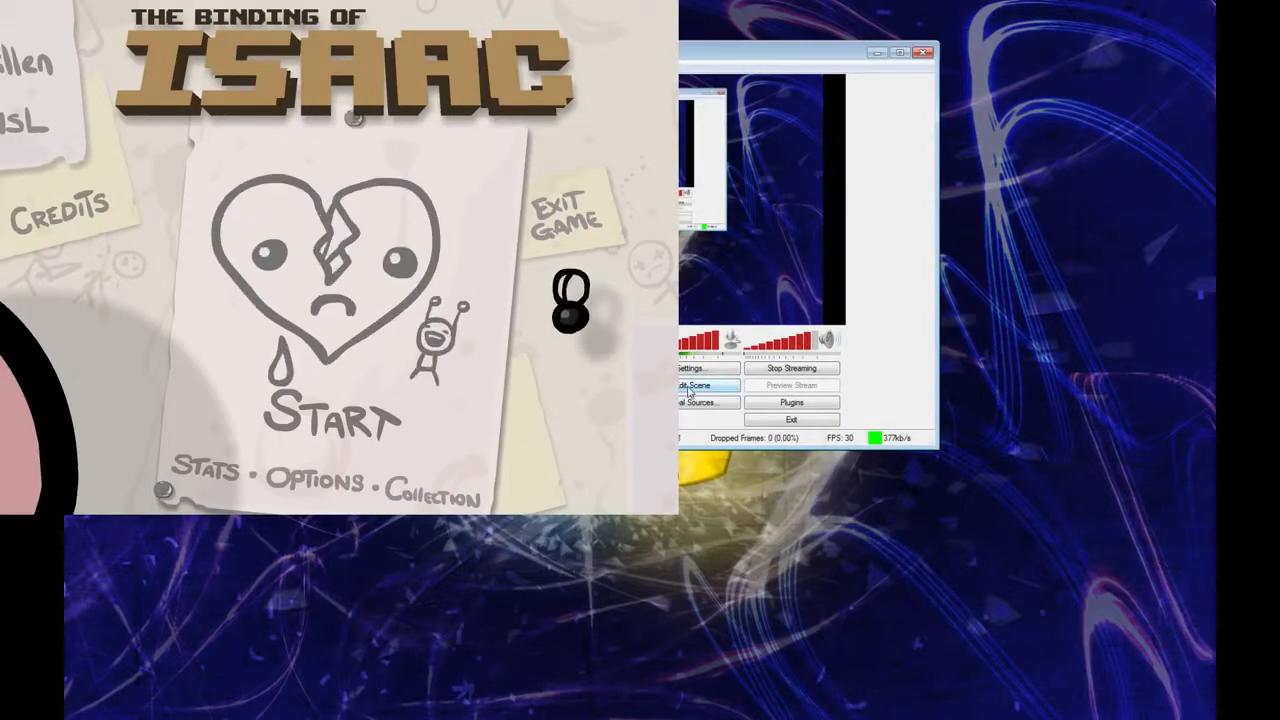
Step: Enlarge the Isaac capture to the full screen height, centre and fit it to the frame, and remove it from the scene
{"action": "left_click_drag", "start_coordinate": [635, 253], "coordinate": [729, 324]}
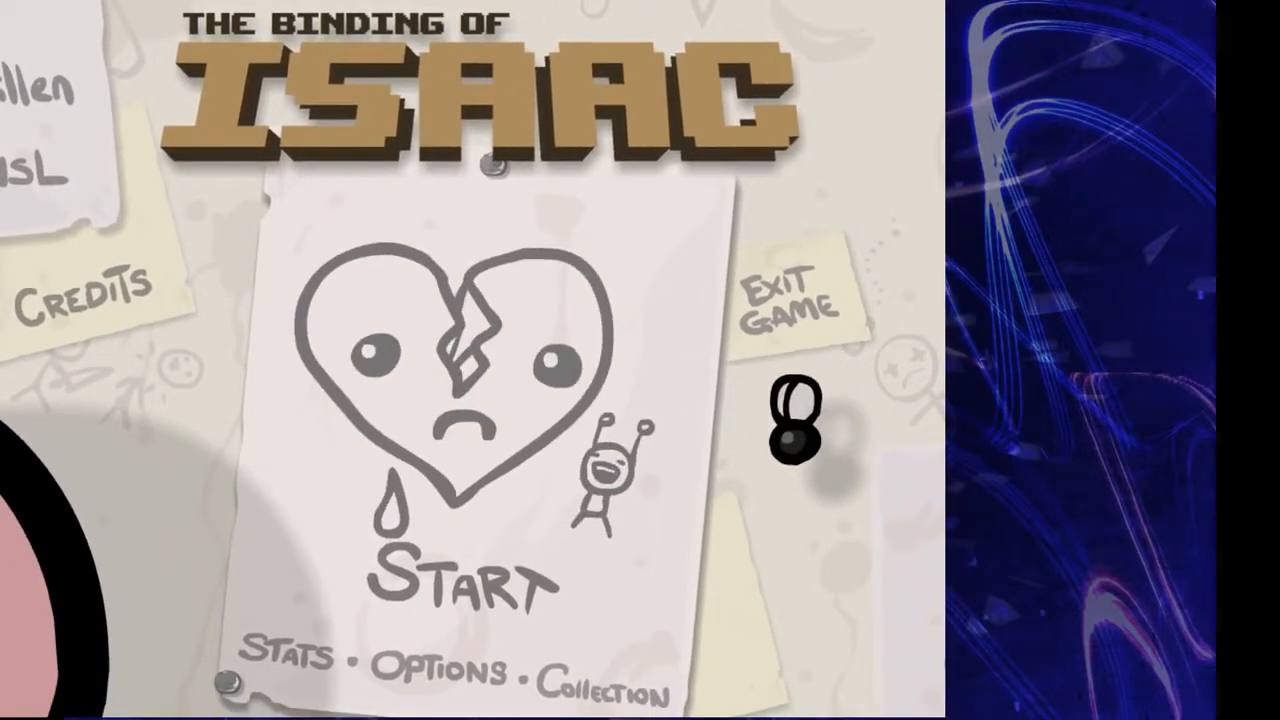
{"action": "left_click_drag", "start_coordinate": [729, 324], "coordinate": [732, 326]}
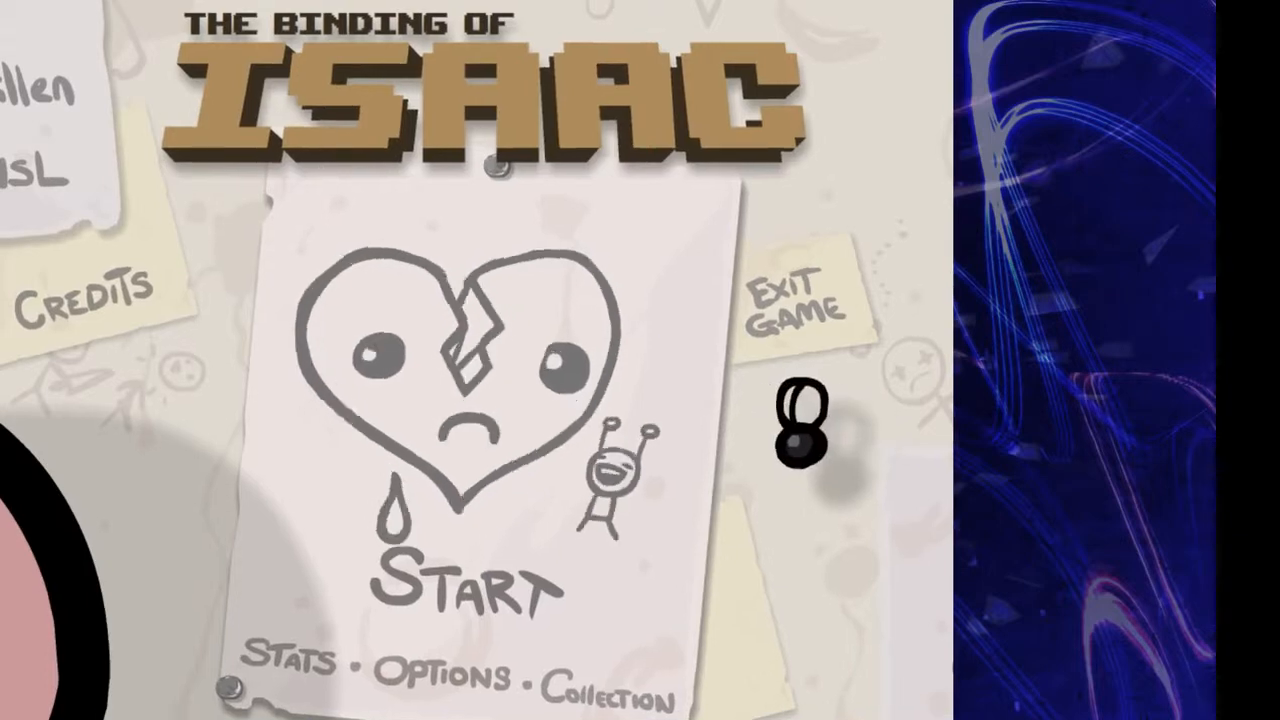
{"action": "left_click_drag", "start_coordinate": [476, 360], "coordinate": [633, 360]}
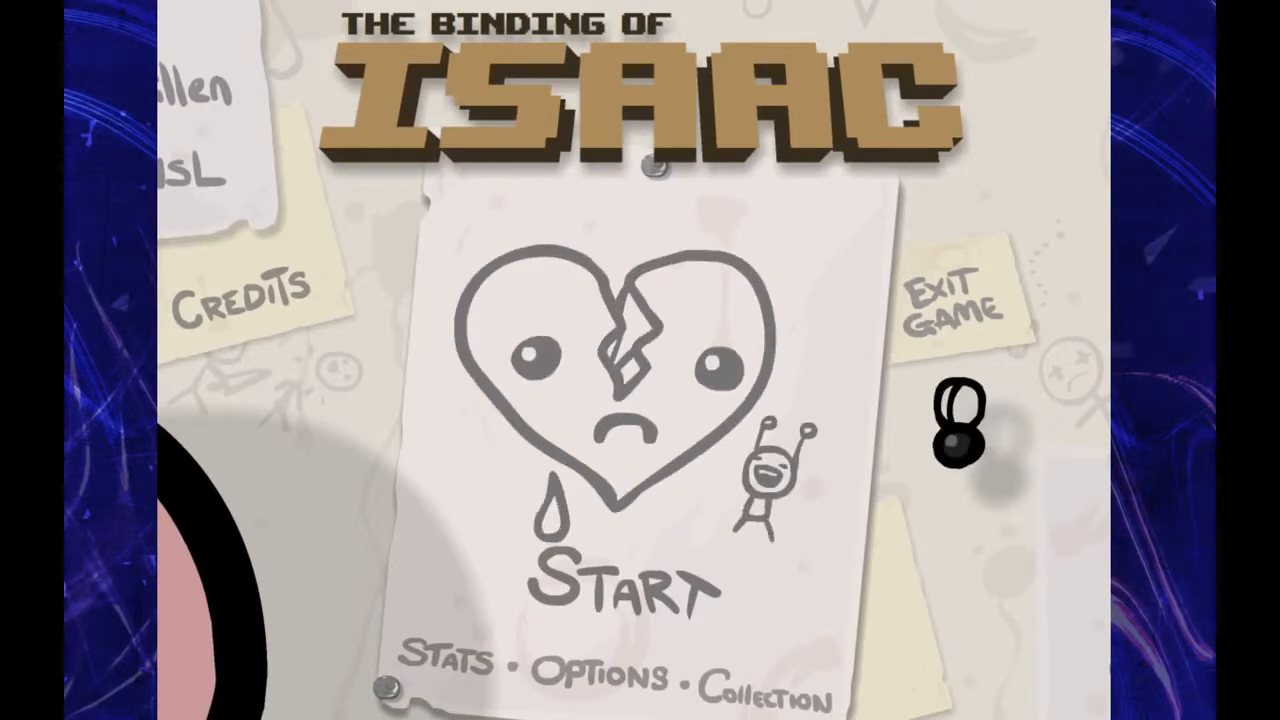
{"action": "key", "text": "ctrl+f"}
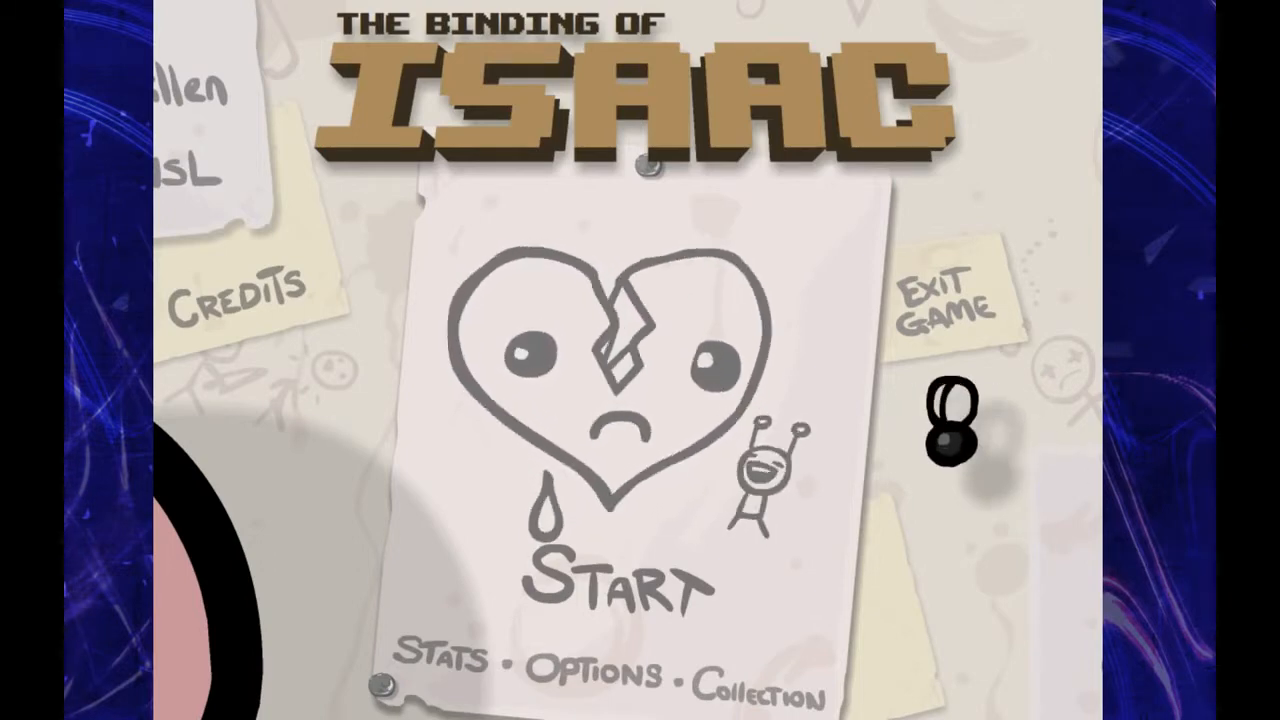
{"action": "key", "text": "alt+Tab"}
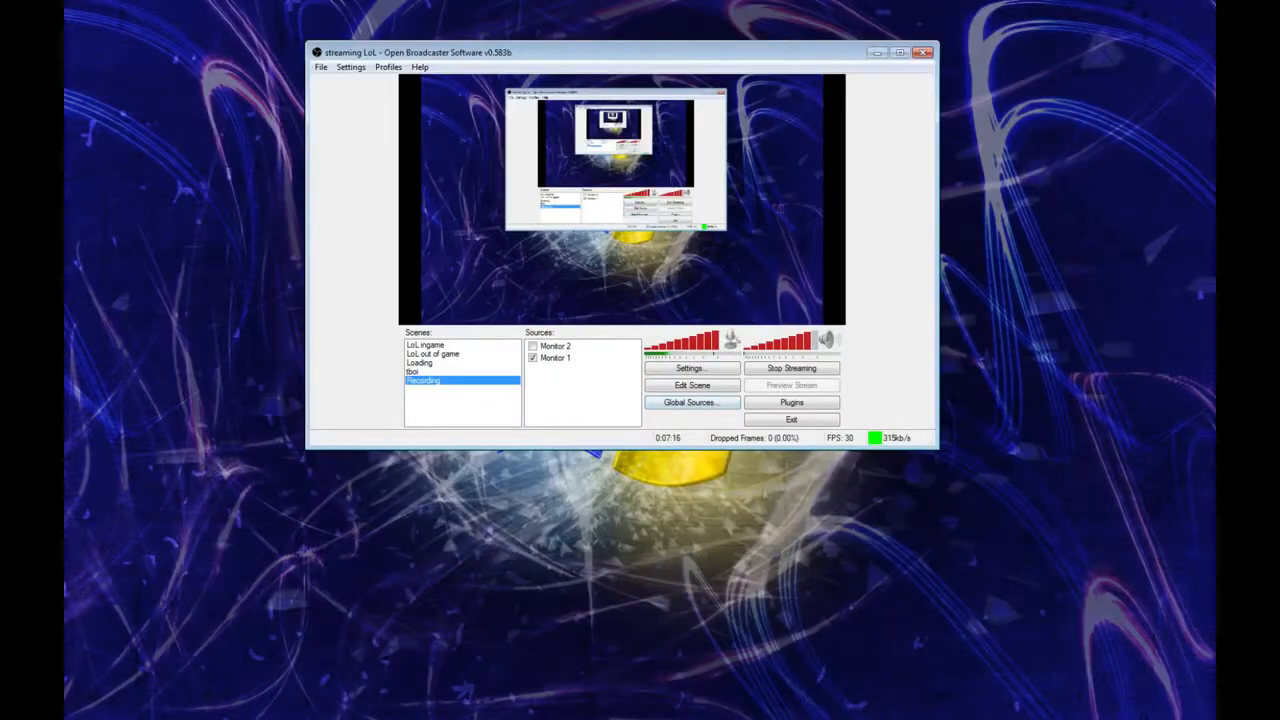
Step: Add a Game Capture source for Steam to the Recording scene, stretching the image to screen and ignoring aspect ratio
{"action": "right_click", "coordinate": [579, 371]}
{"action": "mouse_move", "coordinate": [630, 378]}
{"action": "left_click", "coordinate": [714, 466]}
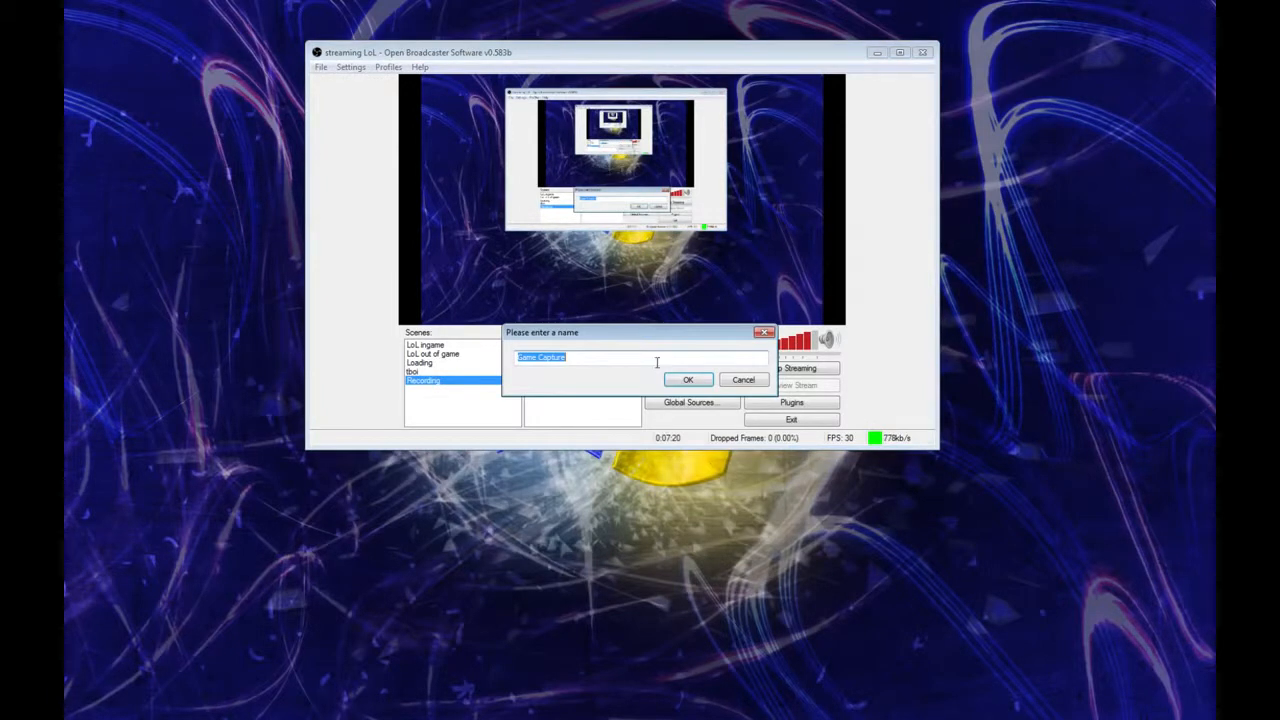
{"action": "left_click", "coordinate": [688, 380]}
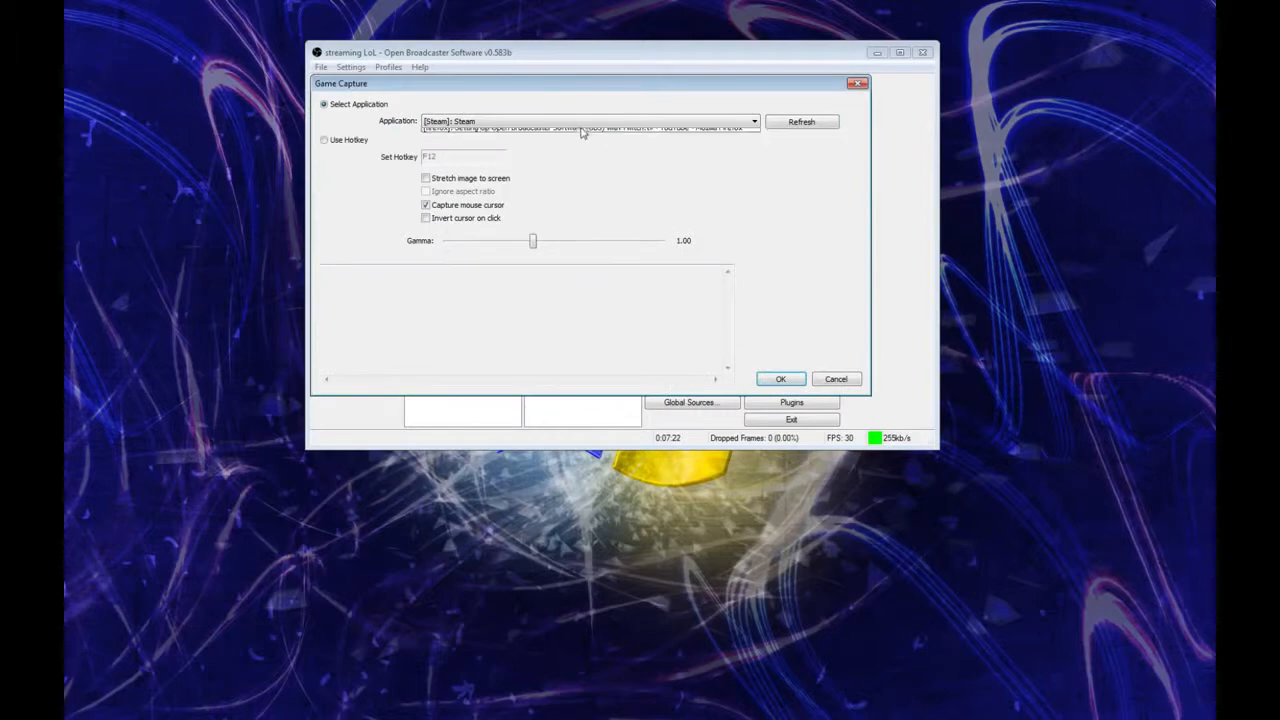
{"action": "left_click", "coordinate": [580, 121]}
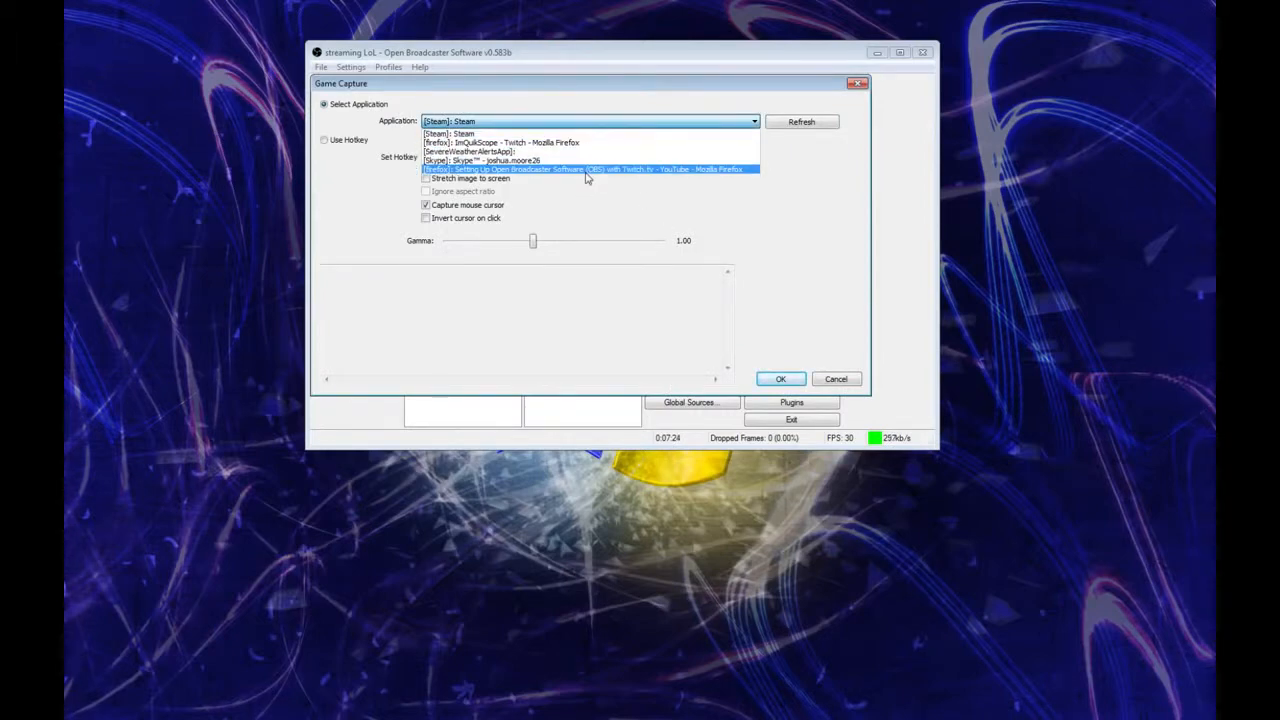
{"action": "left_click", "coordinate": [551, 133]}
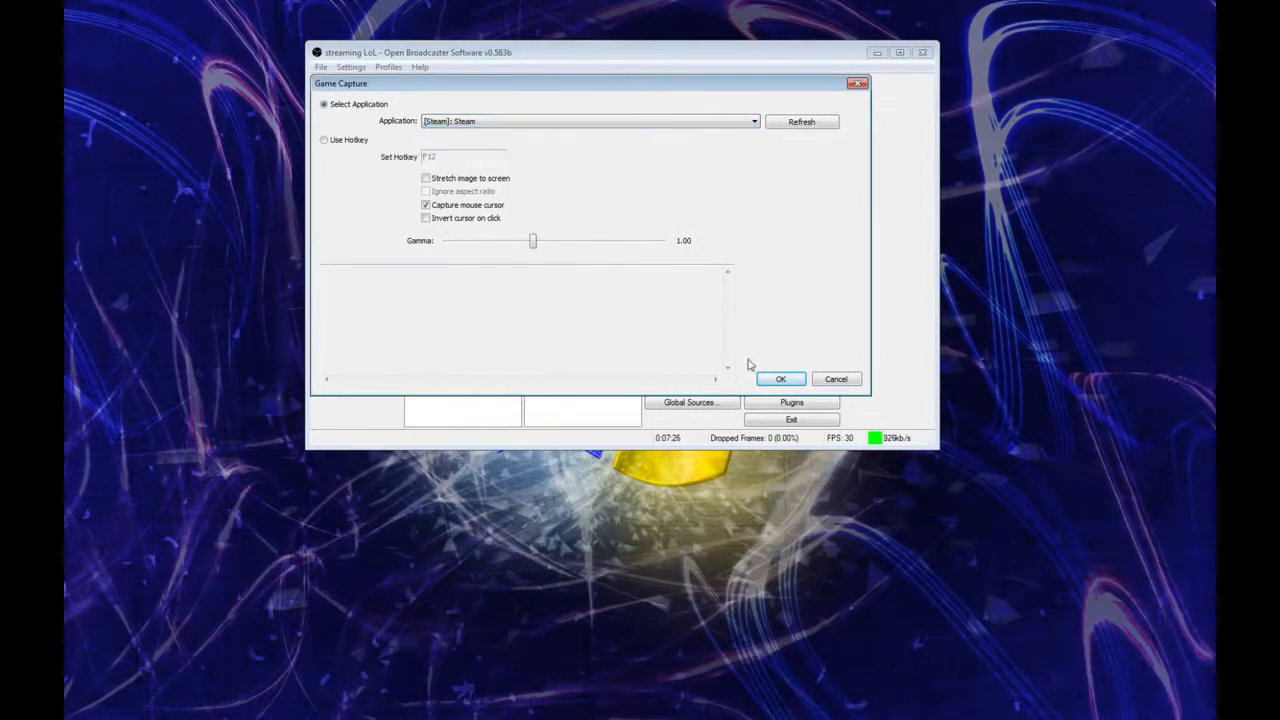
{"action": "left_click", "coordinate": [505, 181]}
{"action": "left_click", "coordinate": [493, 193]}
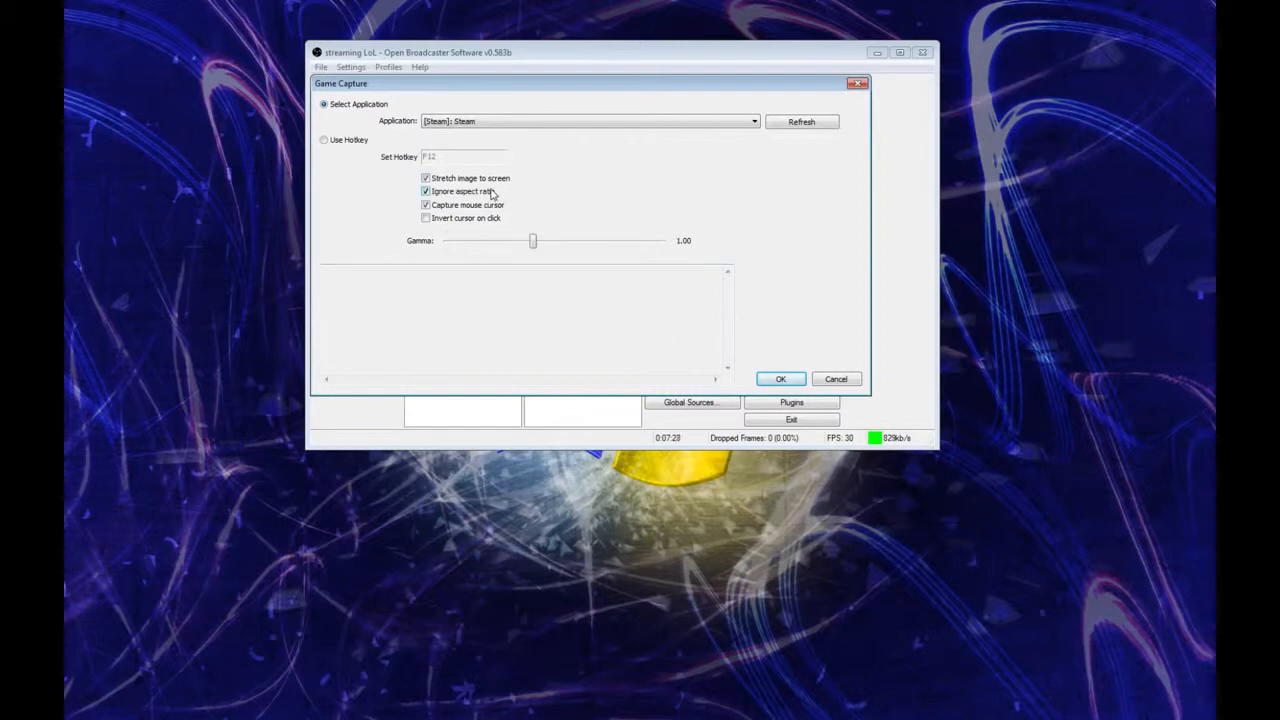
{"action": "left_click", "coordinate": [780, 379]}
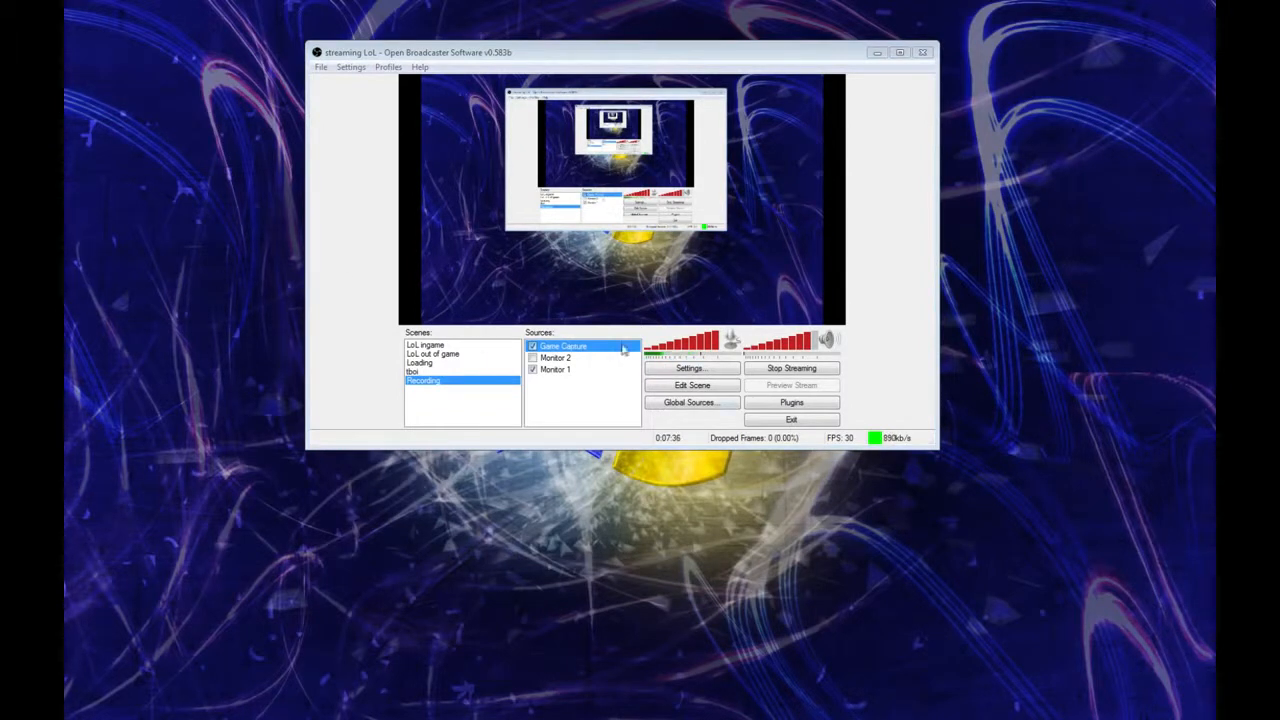
Step: Disable the Game Capture source and remove it from the Recording scene
{"action": "left_click", "coordinate": [532, 346]}
{"action": "right_click", "coordinate": [549, 343]}
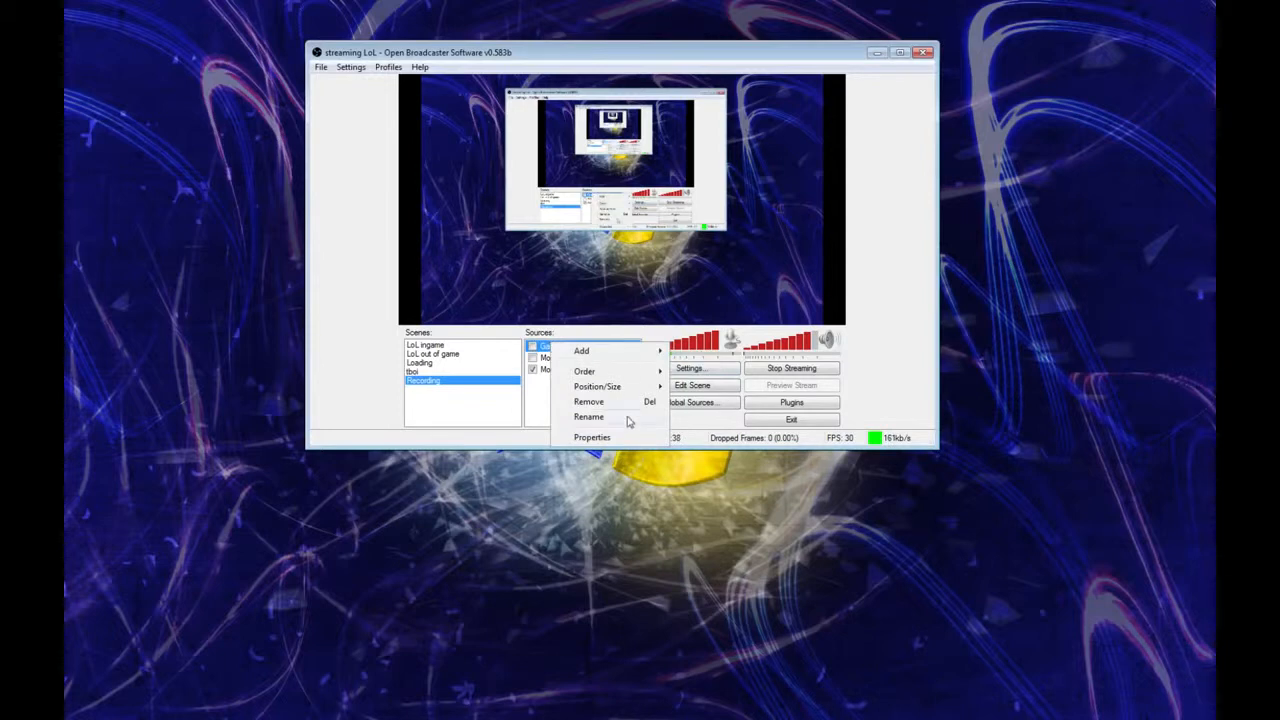
{"action": "left_click", "coordinate": [621, 403]}
{"action": "left_click", "coordinate": [655, 411]}
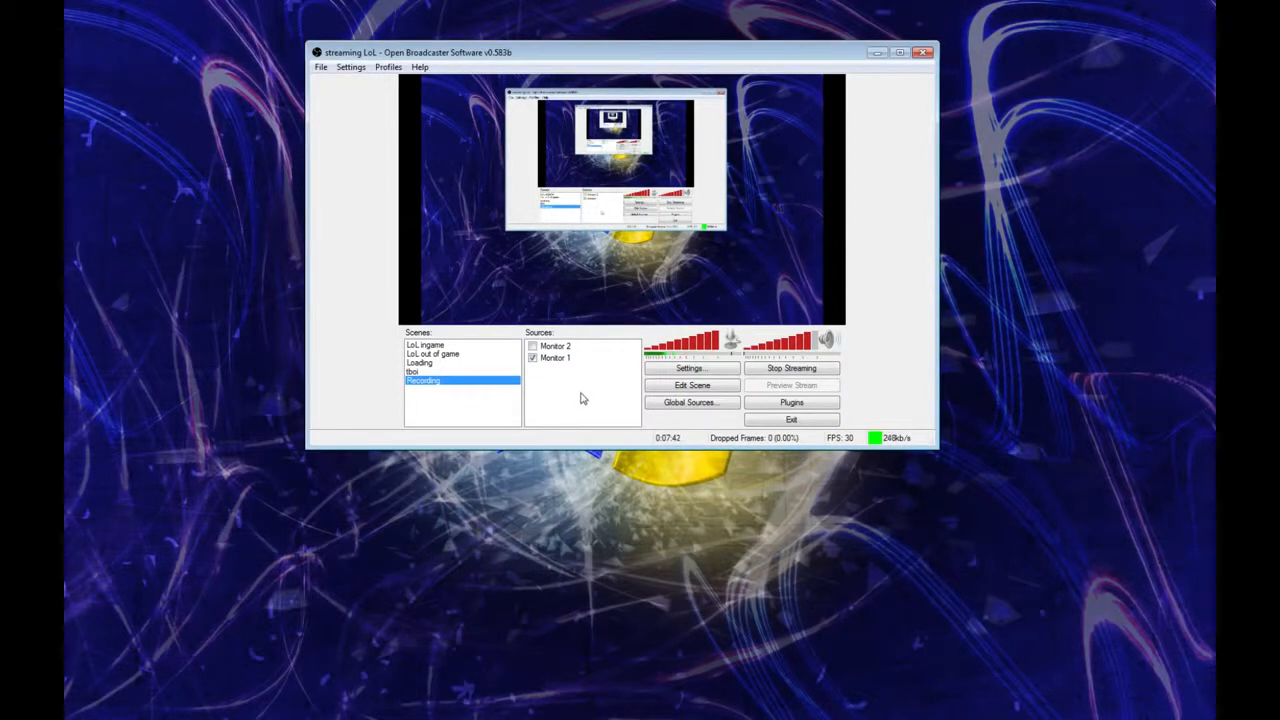
Step: Review the advanced, broadcast and encoding settings once more, and close the settings without changing anything
{"action": "left_click", "coordinate": [689, 368]}
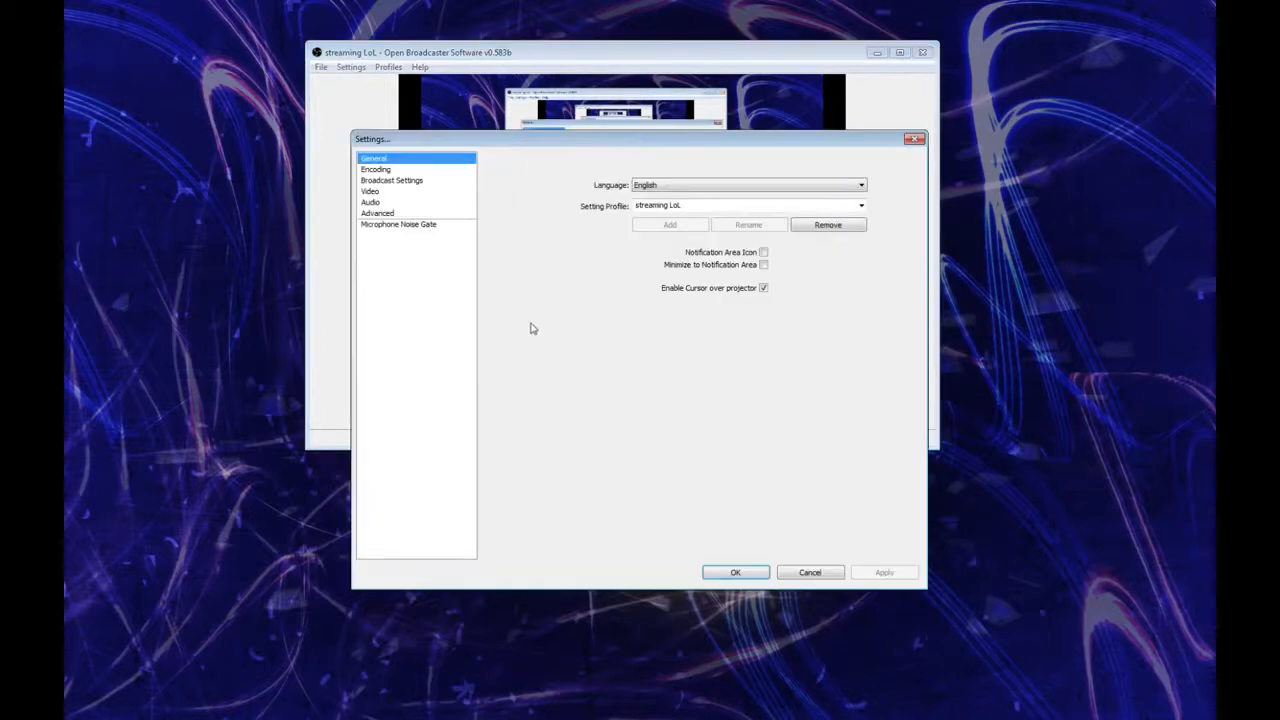
{"action": "left_click", "coordinate": [435, 216]}
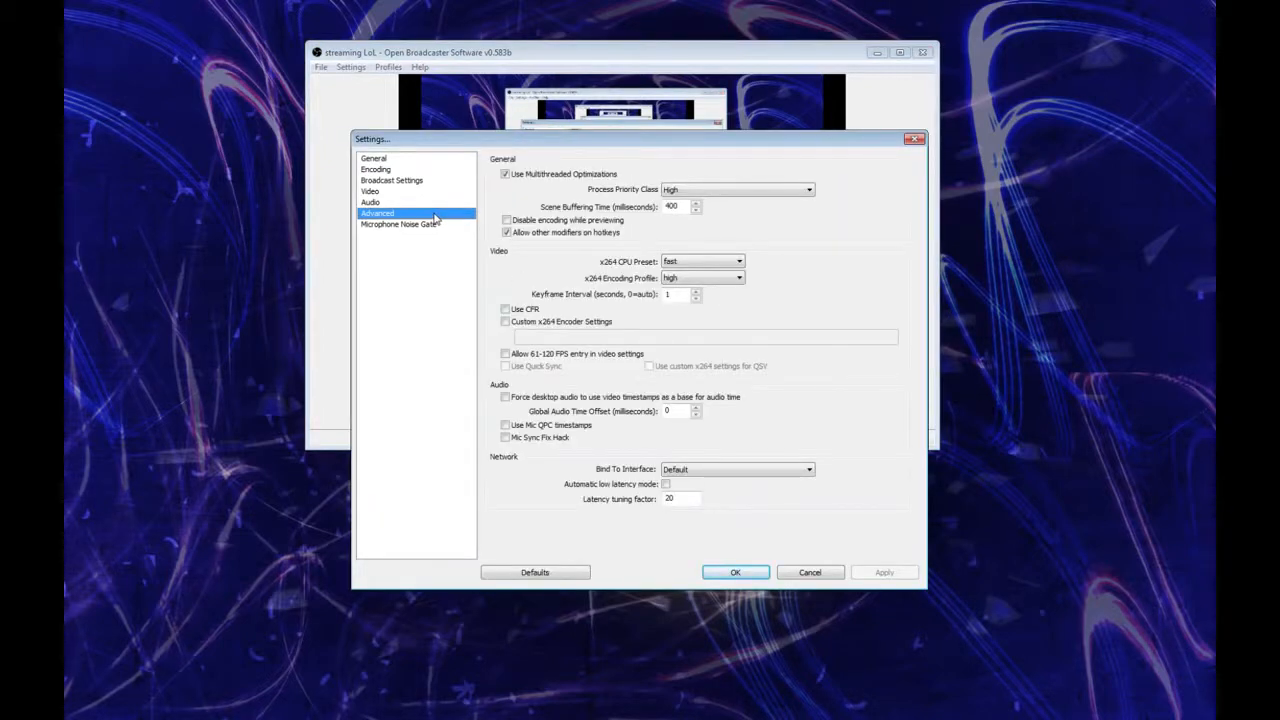
{"action": "left_click", "coordinate": [435, 181]}
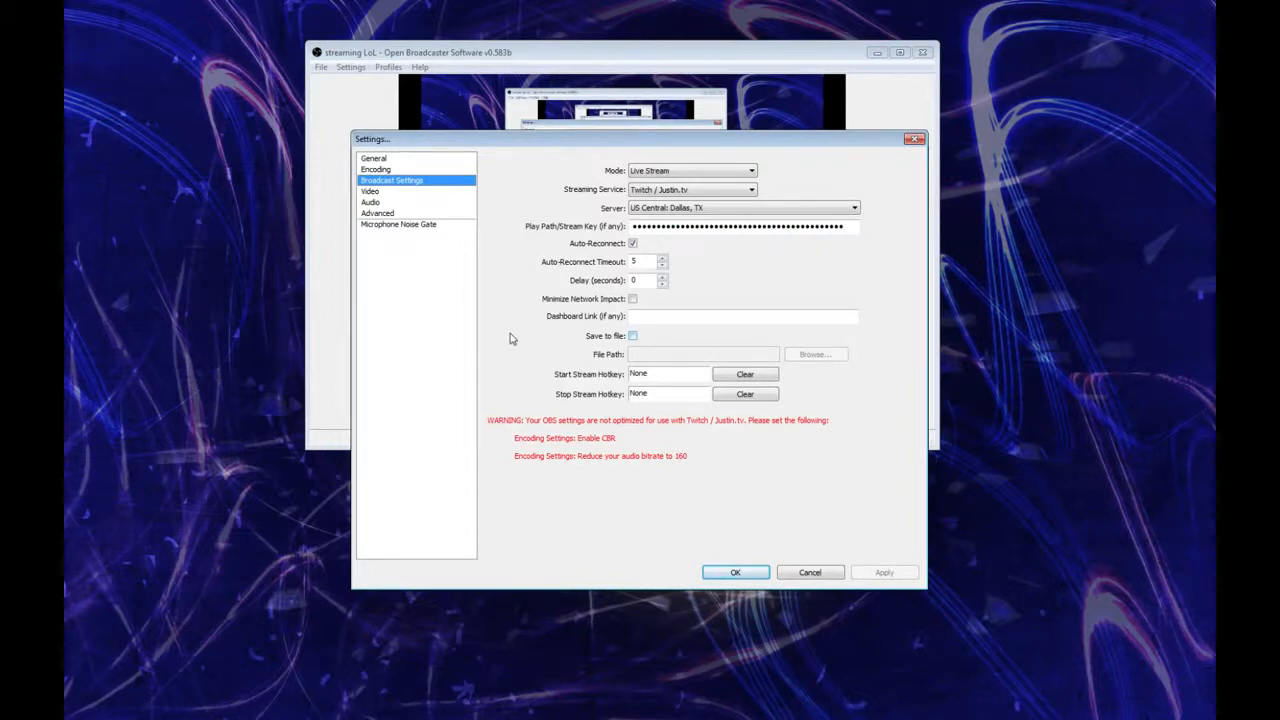
{"action": "left_click", "coordinate": [404, 170]}
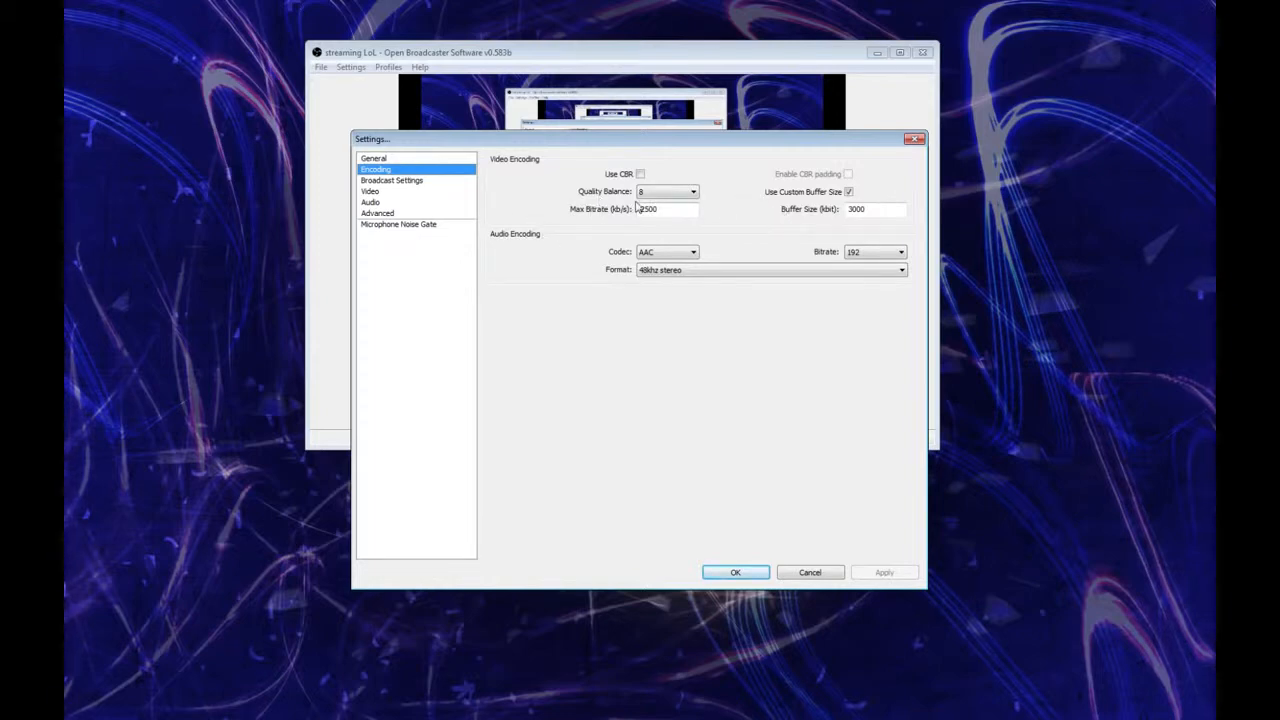
{"action": "left_click", "coordinate": [818, 572]}
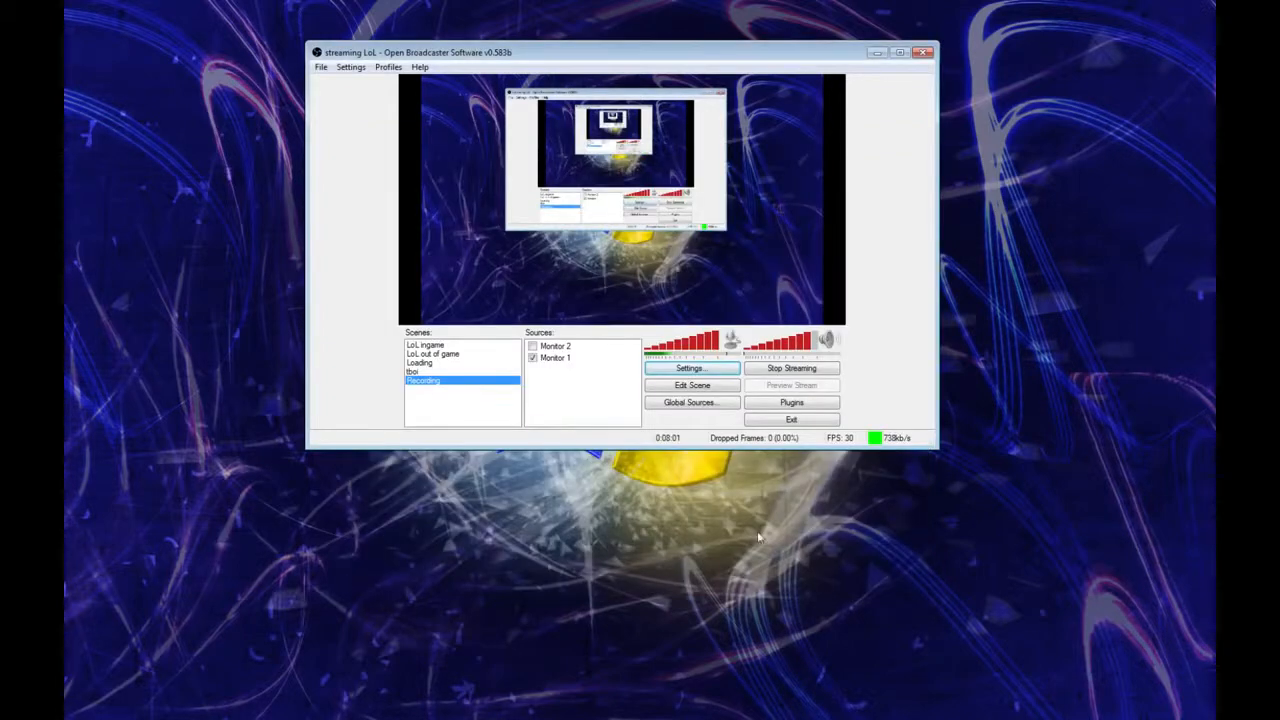
Step: Move the main window lower on the desktop, near its centre
{"action": "left_click_drag", "start_coordinate": [642, 55], "coordinate": [645, 162]}
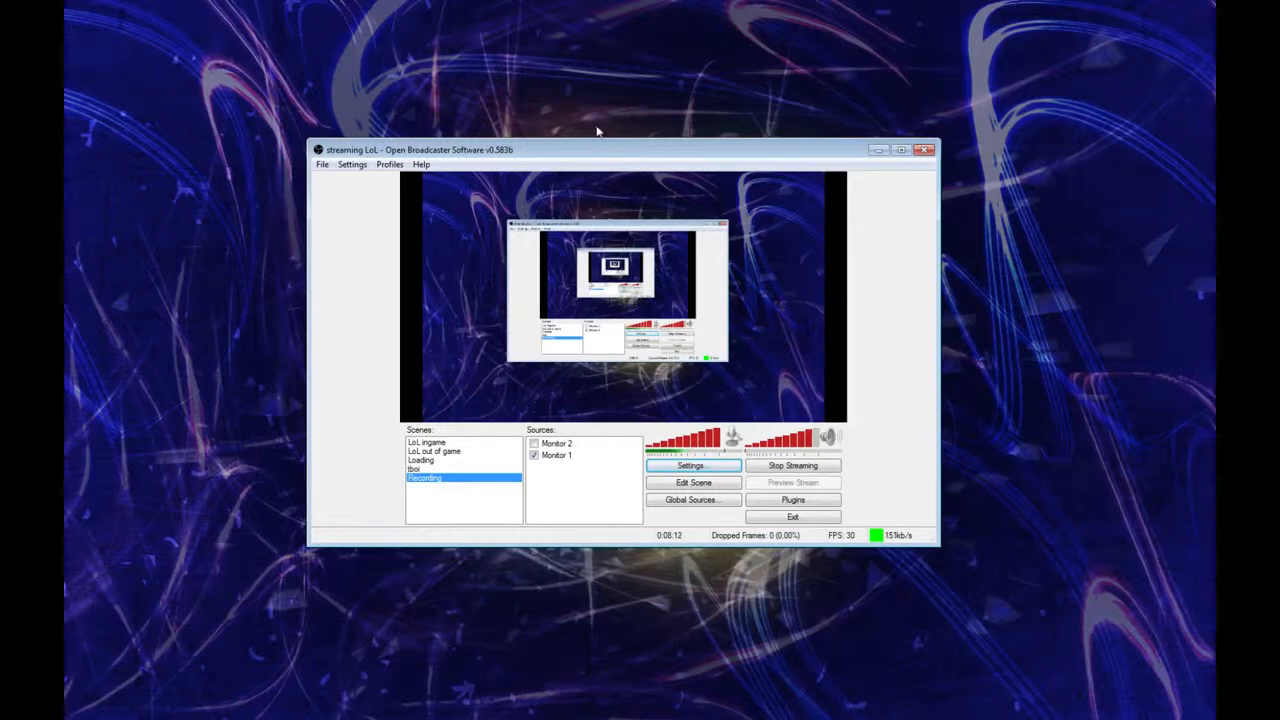
{"action": "left_click_drag", "start_coordinate": [588, 163], "coordinate": [622, 168]}
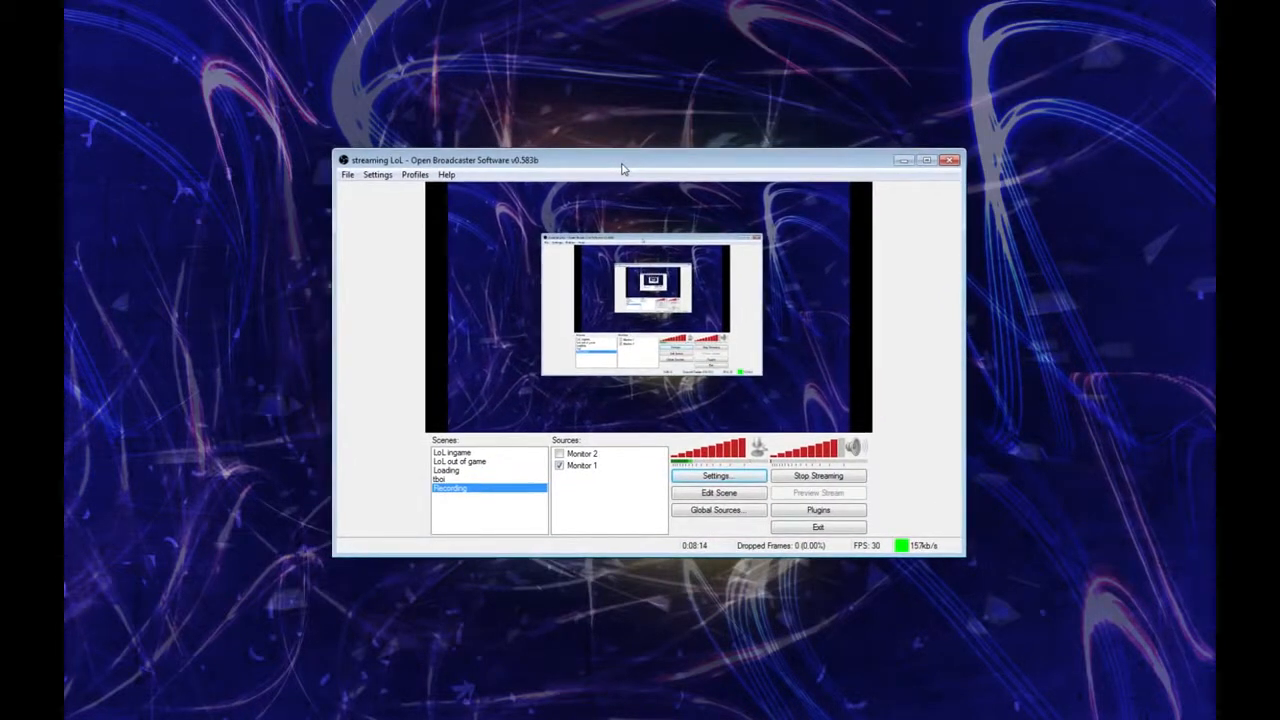